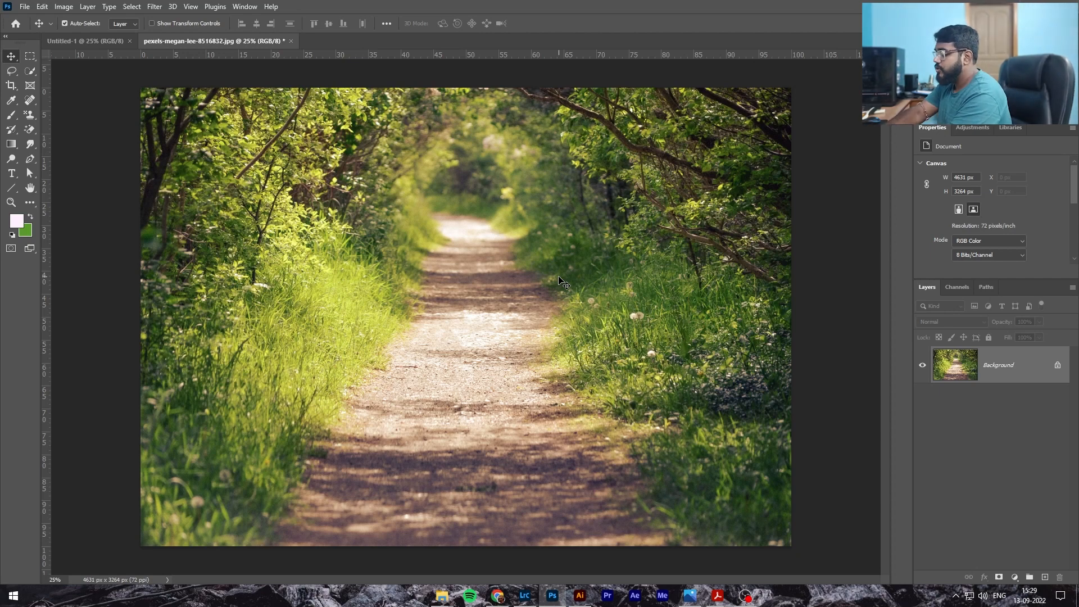
Duplicate the background layer and convert the copy into a smart object
key("ctrl+j")
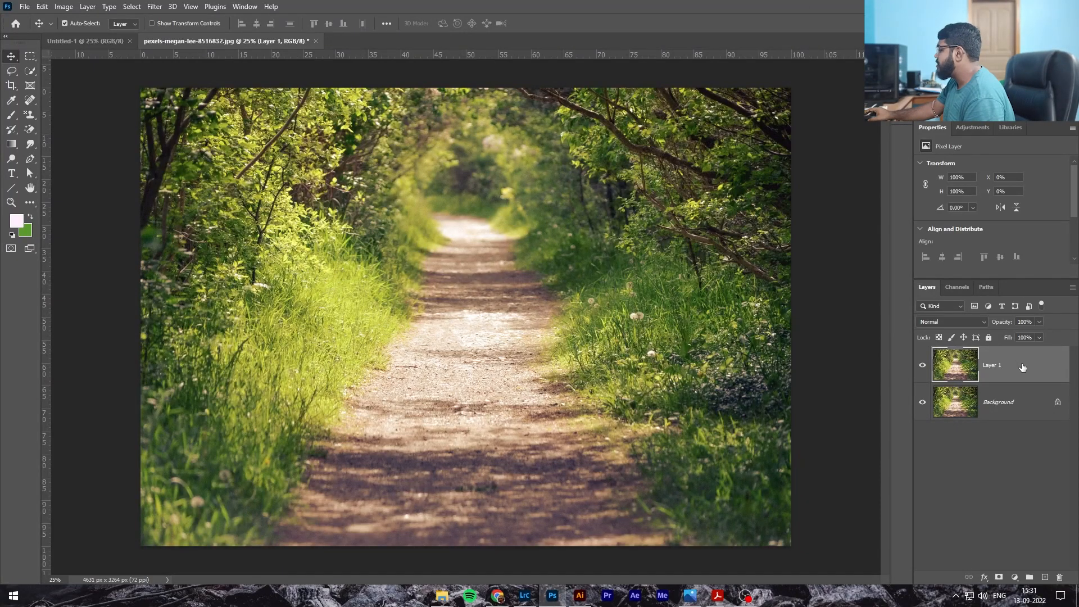
right_click(1023, 367)
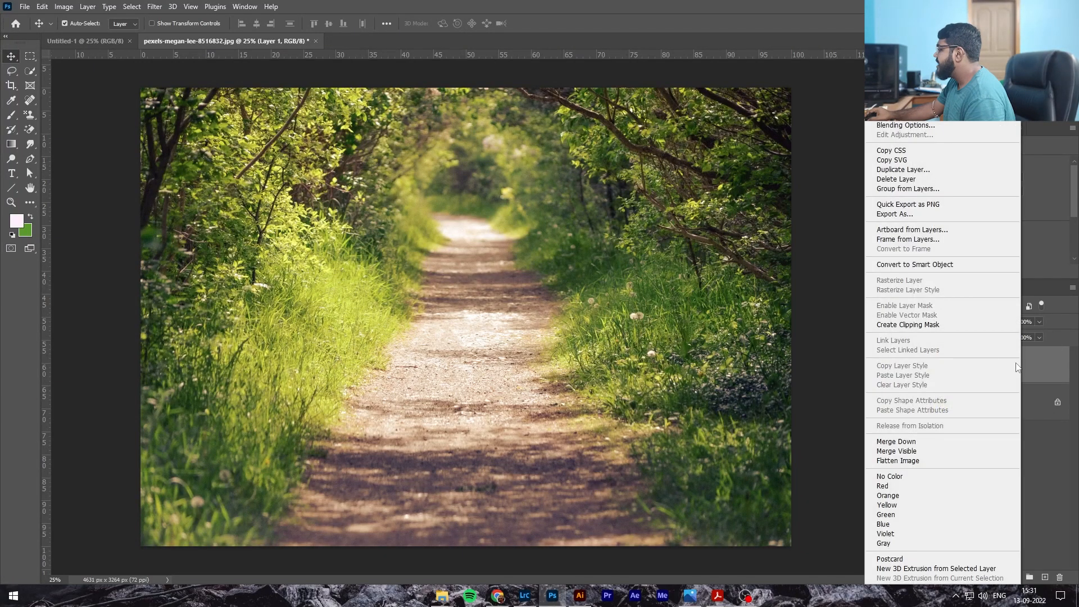
left_click(915, 264)
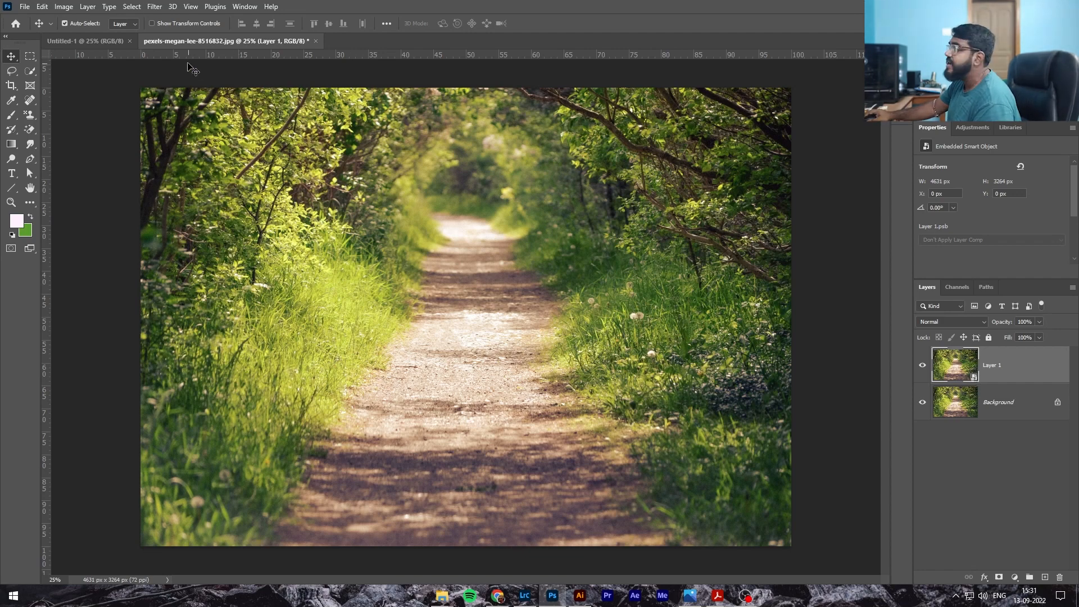
Open the Camera Raw Filter on the smart object and lower Exposure to -0.35
left_click(153, 6)
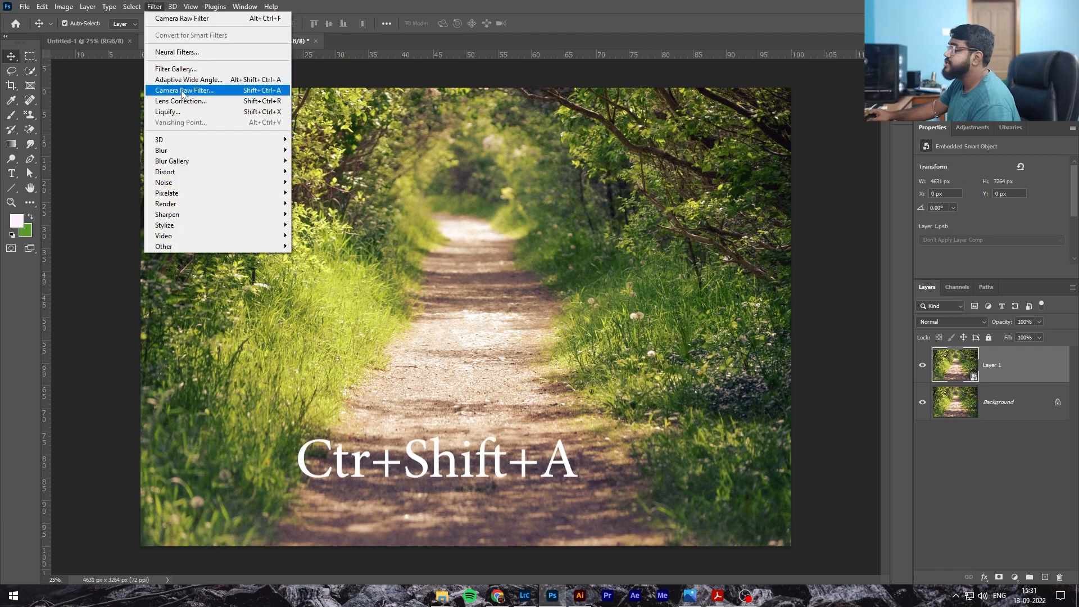
left_click(286, 92)
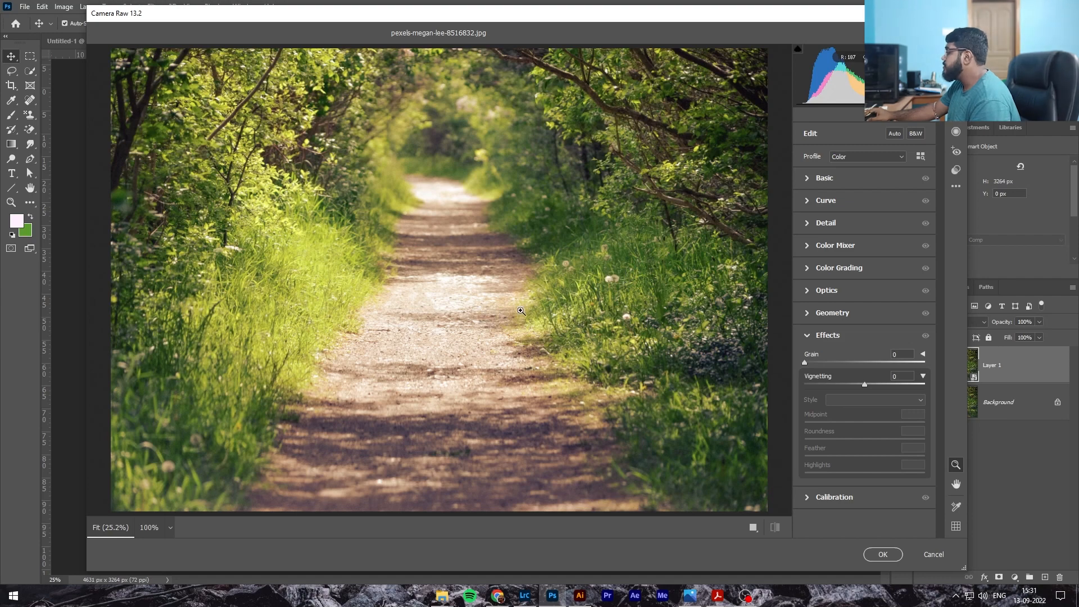
left_click(810, 179)
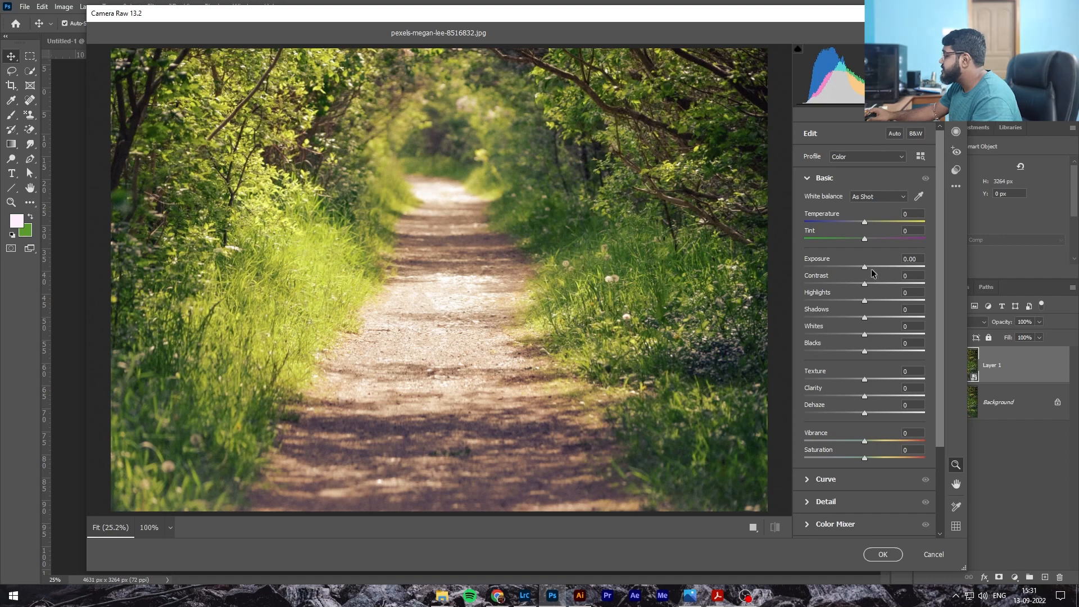
left_click_drag(865, 267, 861, 267)
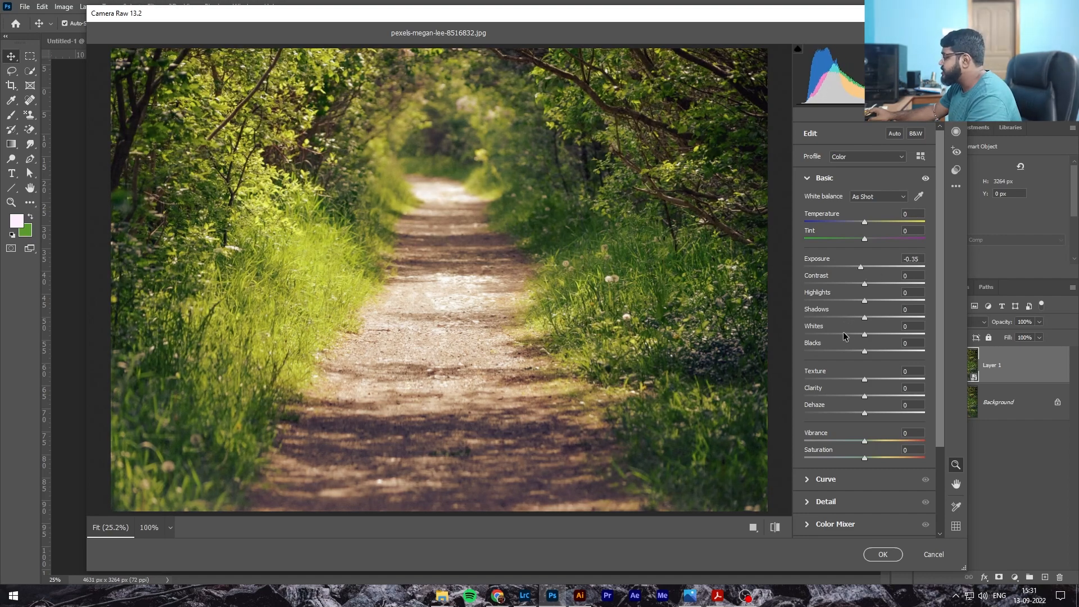
Expand the Curve and Color Mixer sections and review the HSL Hue, Saturation and Luminance tabs
scroll(864, 384, "down", 2)
scroll(864, 384, "down", 2)
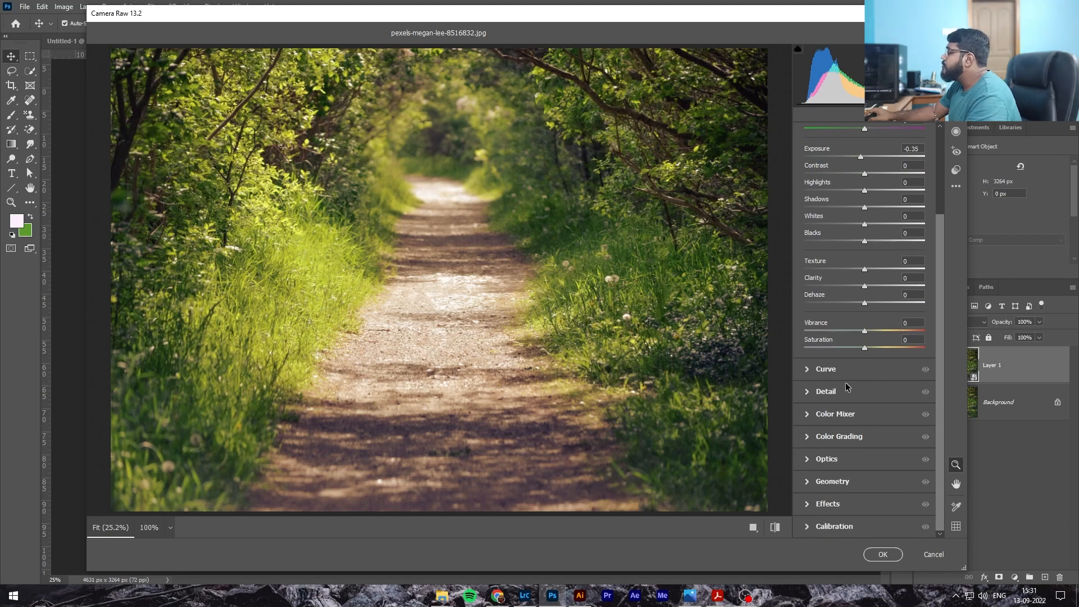
left_click(806, 370)
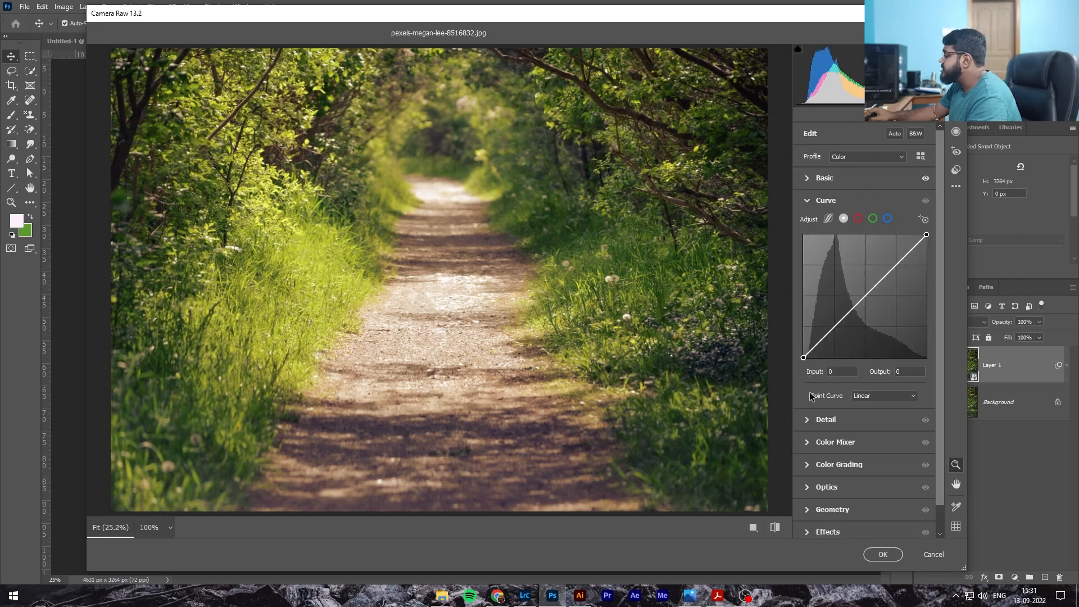
left_click(807, 444)
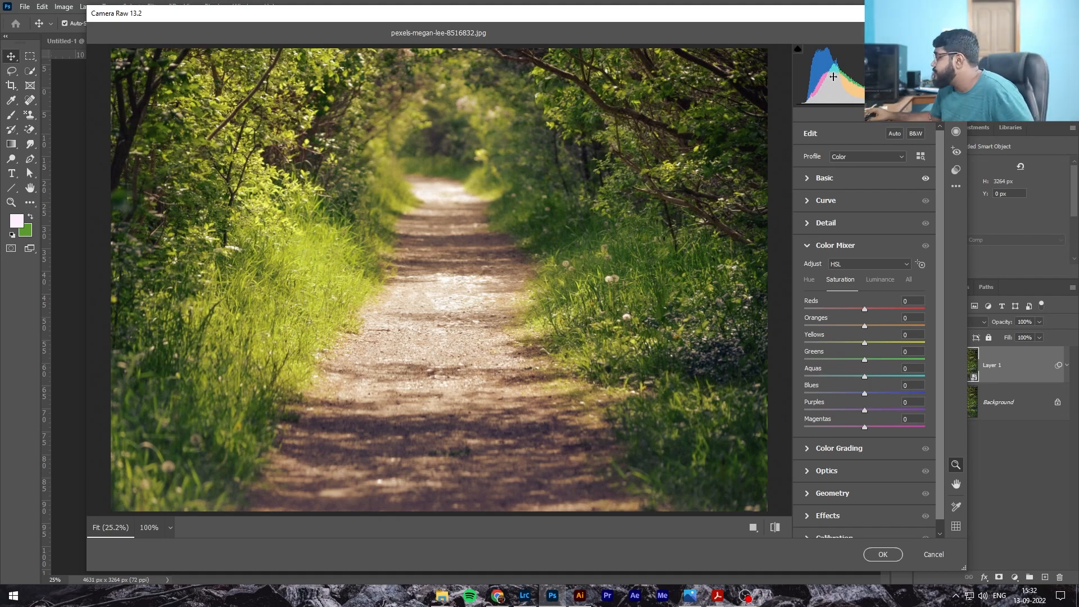
left_click(809, 280)
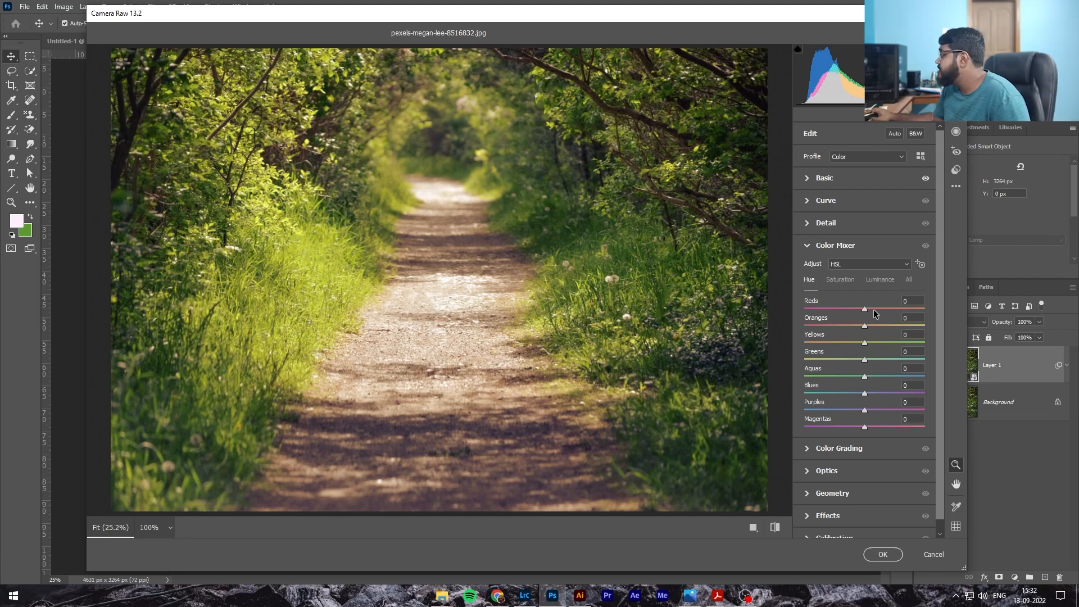
left_click(850, 283)
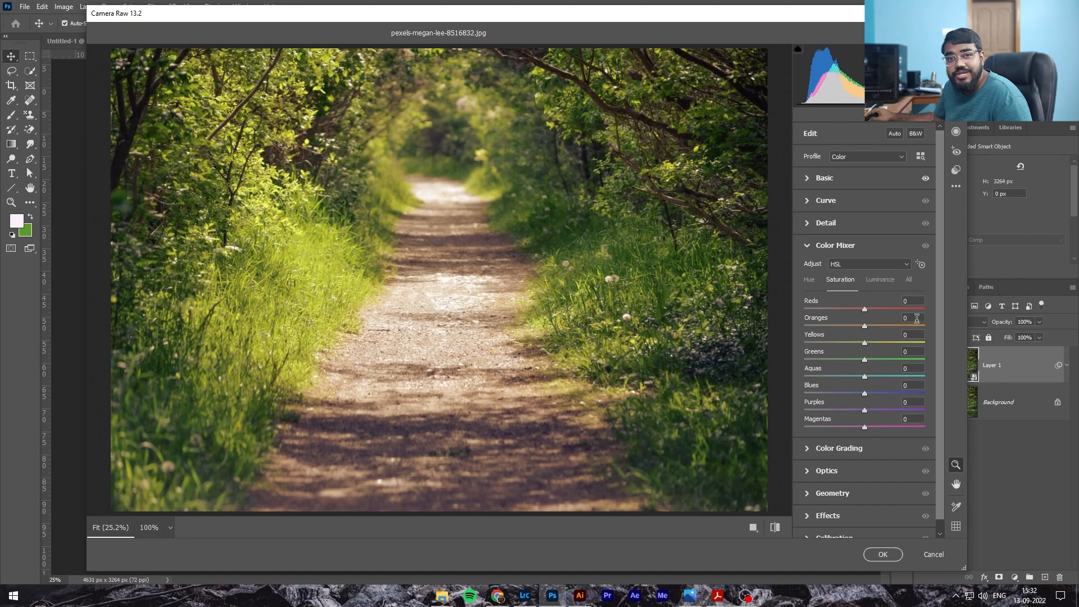
left_click(886, 281)
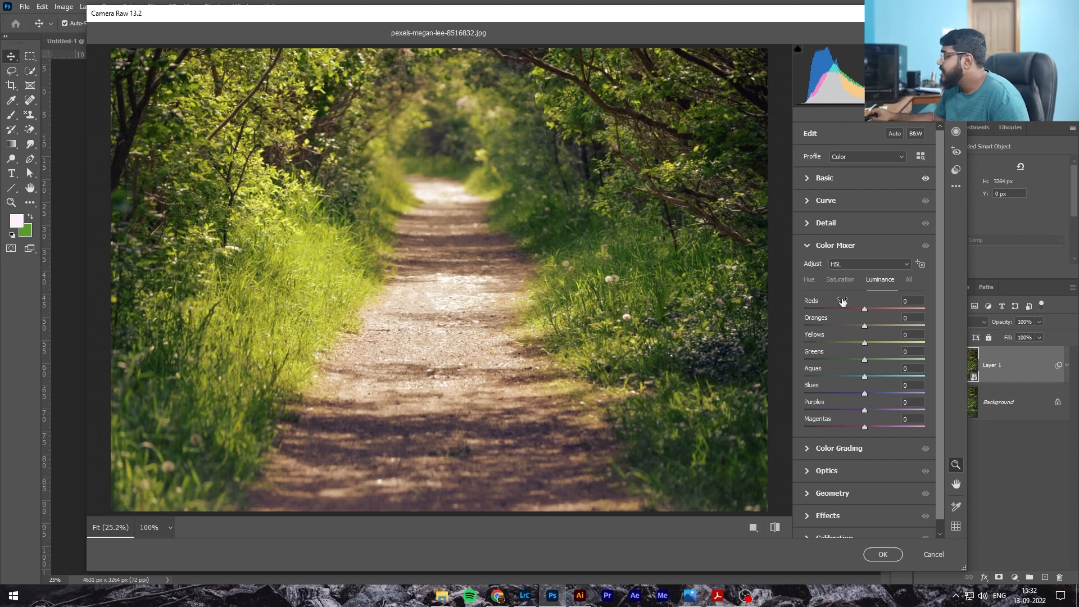
left_click(810, 281)
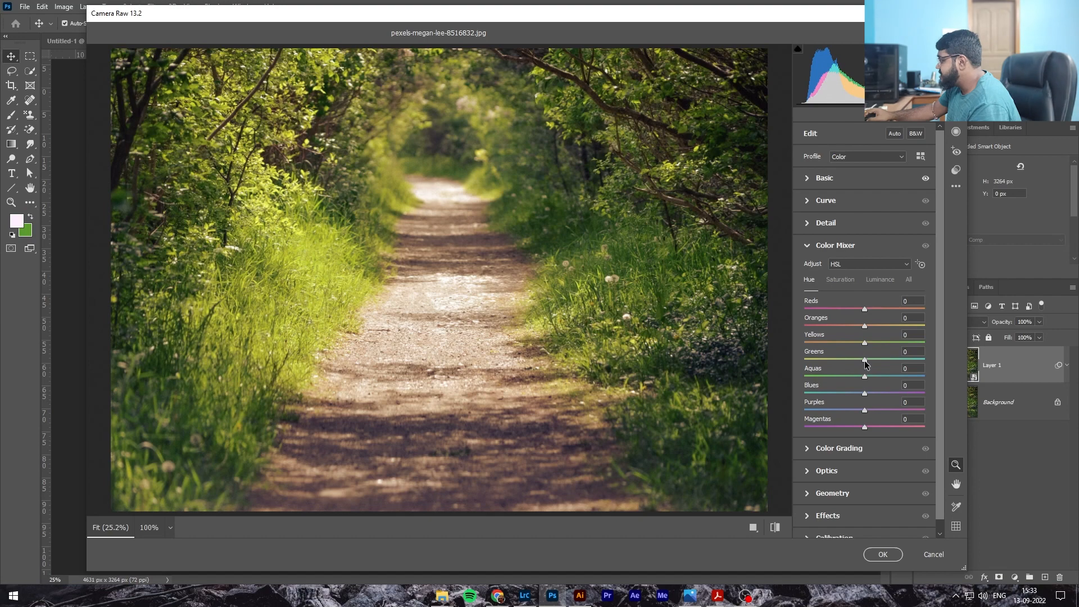
Shift the HSL hues: Oranges to +50, Yellows to -13 and Greens to +100
left_click_drag(882, 359, 934, 359)
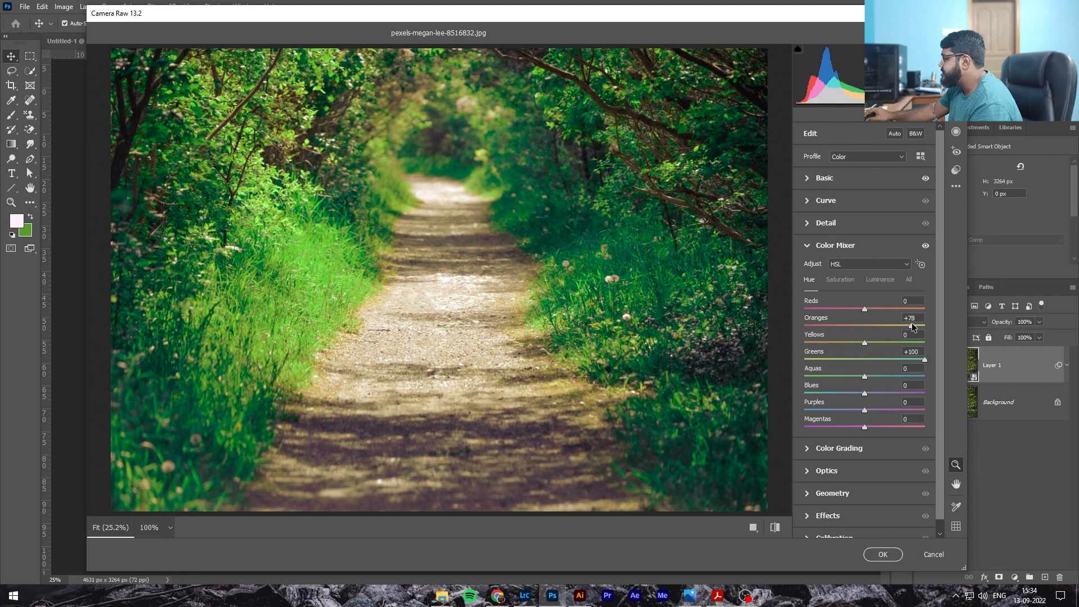
left_click_drag(914, 325, 908, 325)
left_click_drag(882, 345, 889, 344)
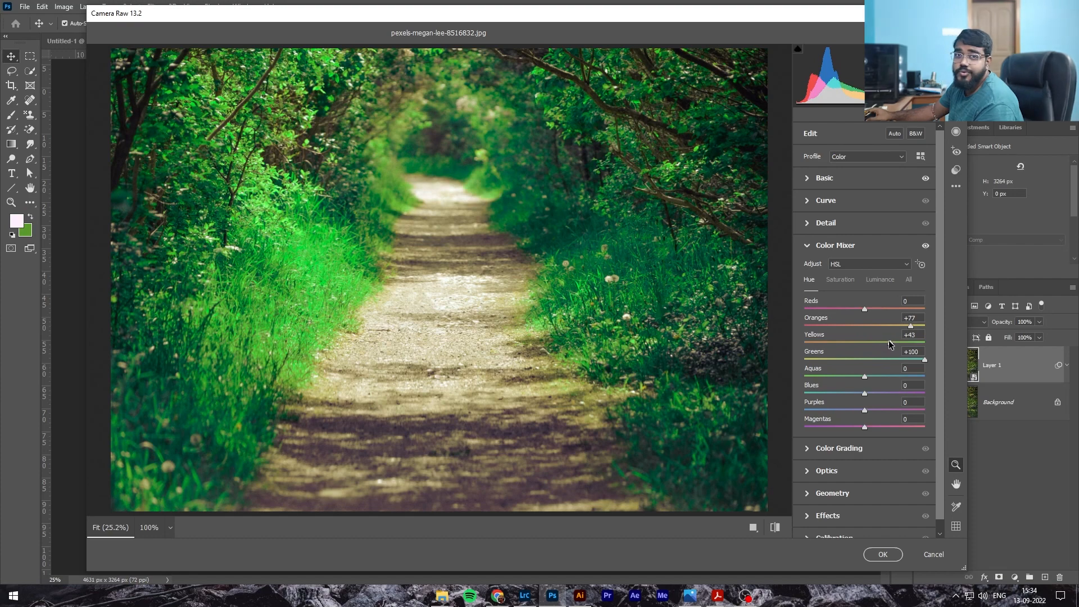
mouse_move(891, 339)
left_mouse_down()
mouse_move(837, 341)
mouse_move(866, 346)
mouse_move(854, 345)
mouse_move(910, 330)
mouse_move(894, 329)
left_mouse_up()
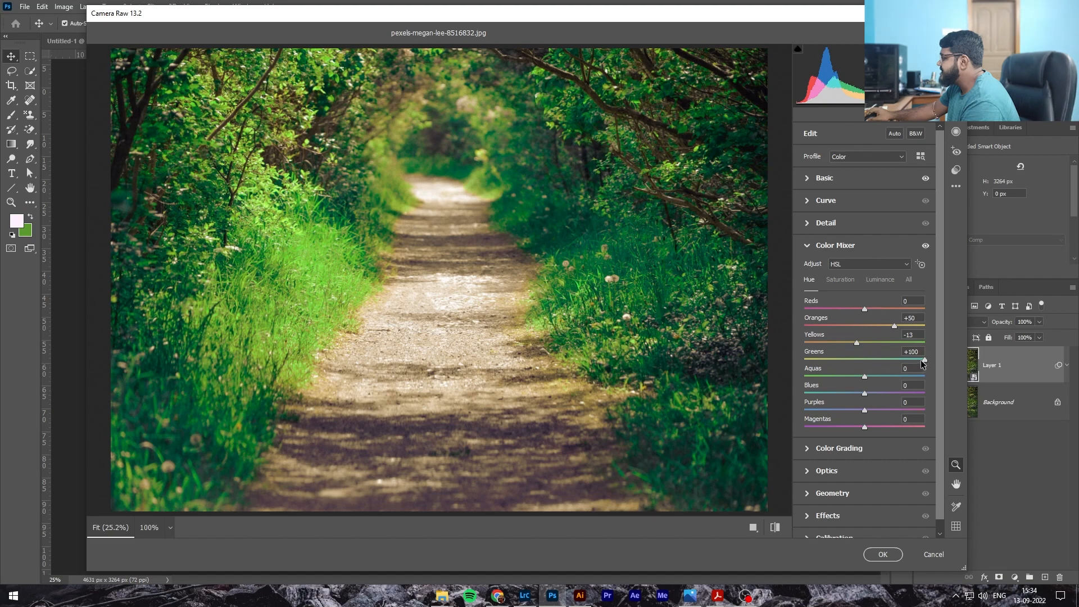
Reduce HSL saturation: Greens to -62, Oranges to -17 and Yellows to -38
left_click(847, 281)
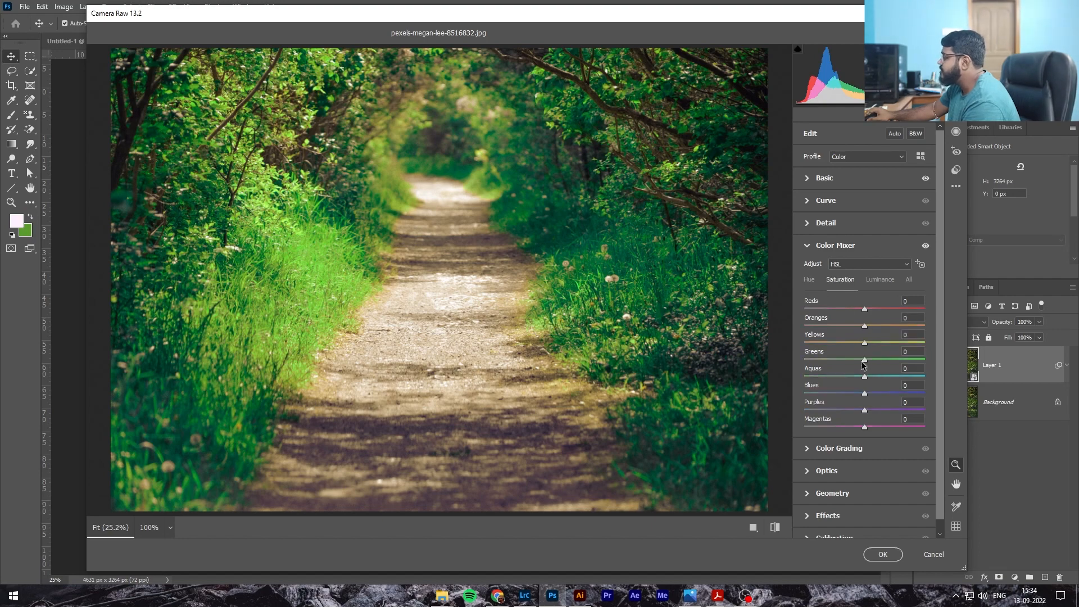
left_click_drag(863, 363, 828, 360)
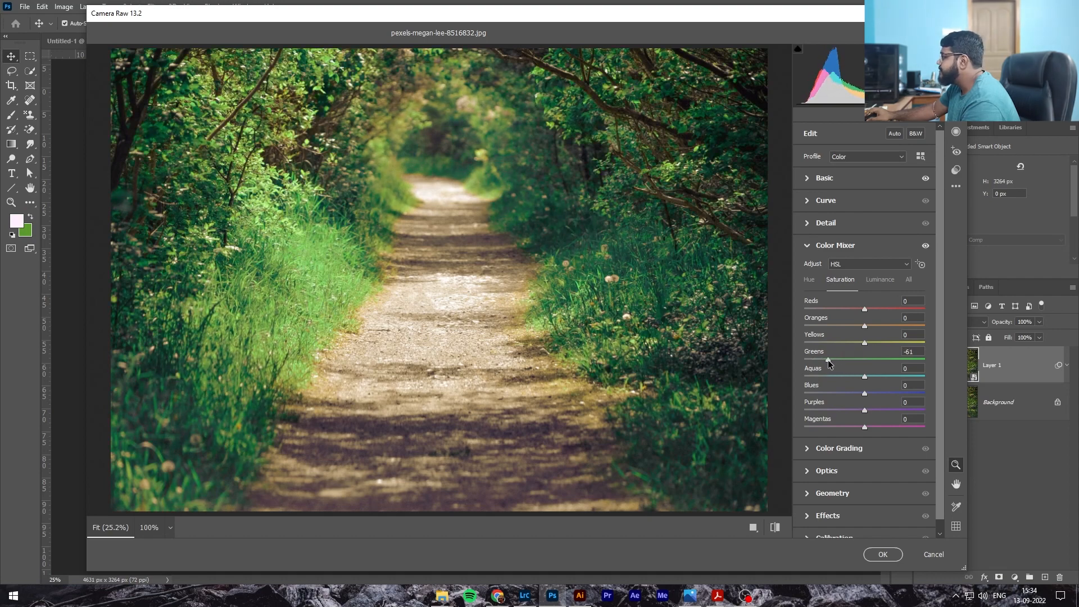
left_click_drag(830, 360, 855, 323)
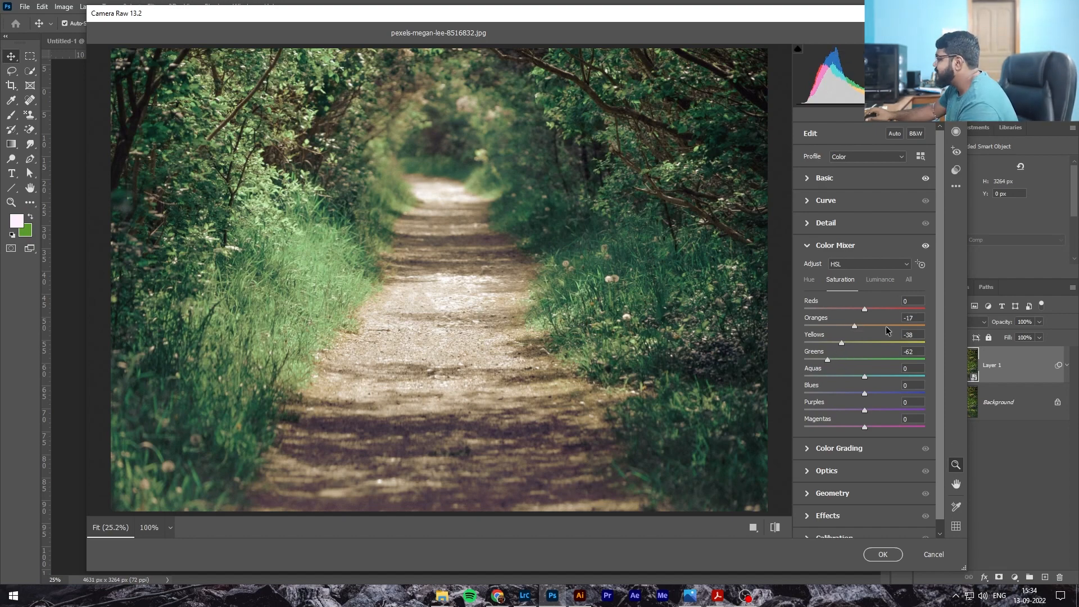
Adjust the HSL luminance sliders and return the Greens hue to +100
left_click(883, 281)
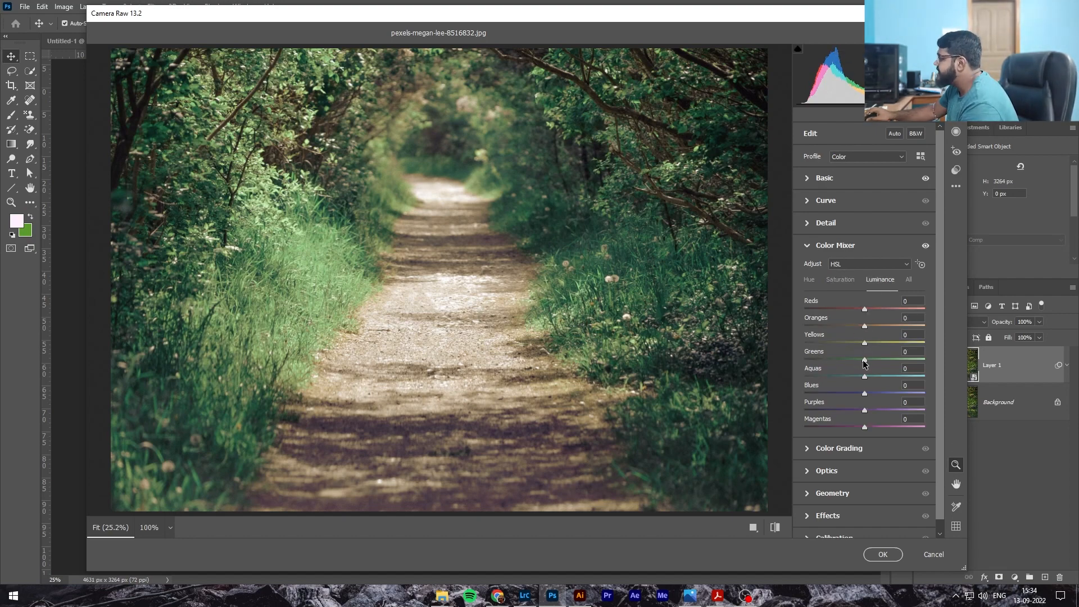
left_click_drag(864, 360, 858, 324)
left_click(809, 279)
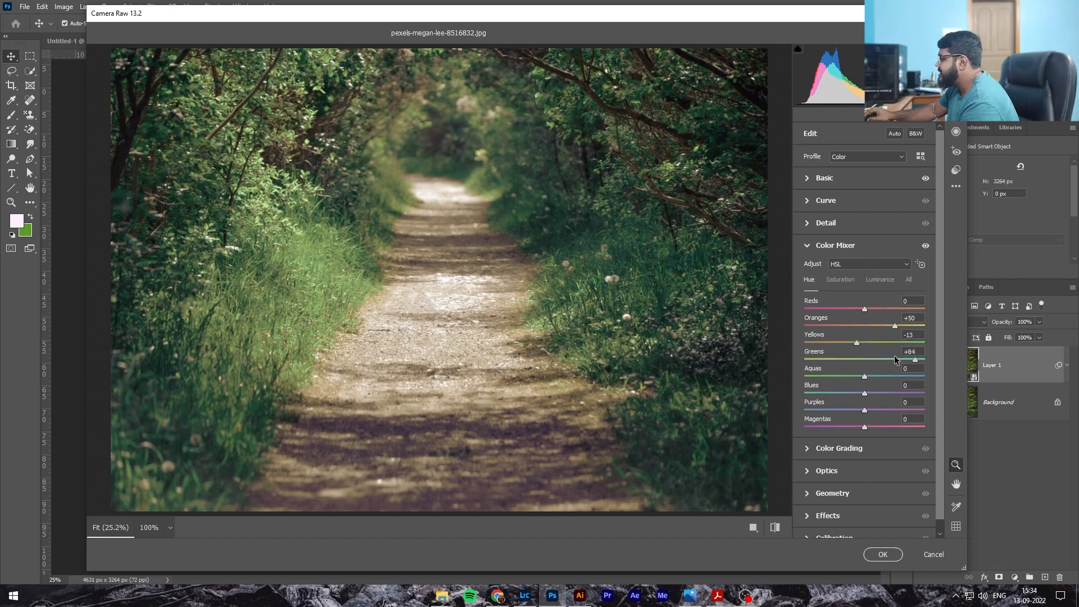
left_click_drag(916, 359, 952, 358)
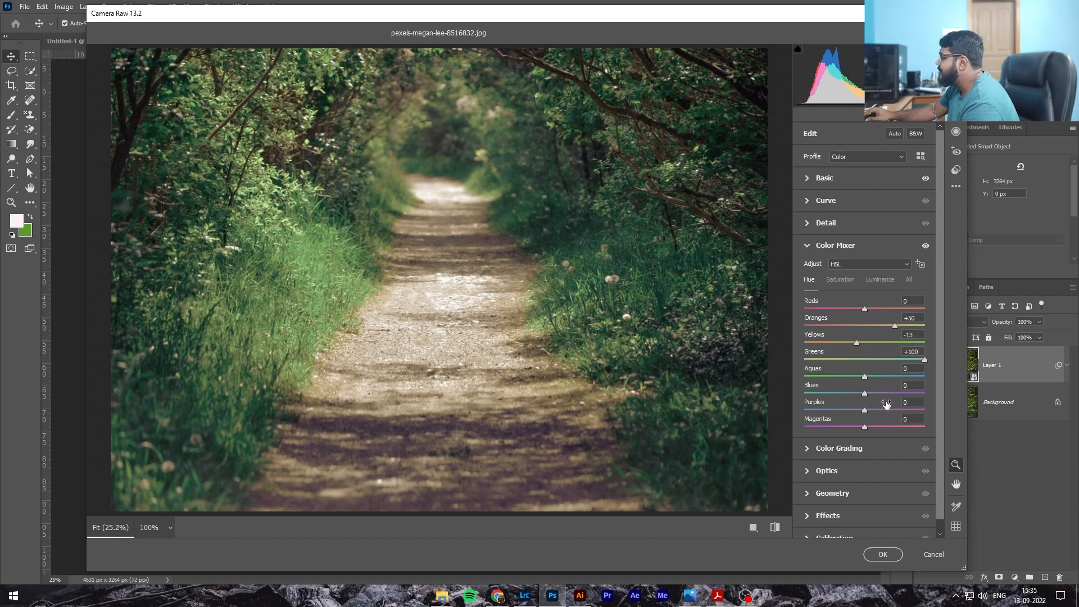
Add tone curve points to darken the shadows and lift the black point, undoing three curve edits
left_click(816, 202)
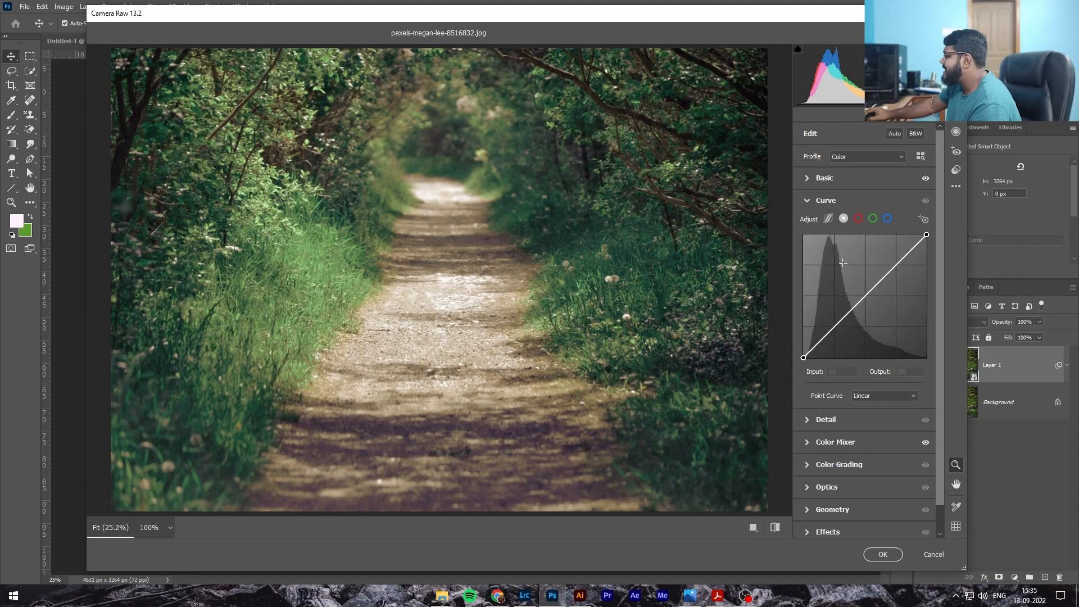
mouse_move(834, 327)
left_mouse_down()
mouse_move(838, 343)
mouse_move(839, 332)
left_mouse_up()
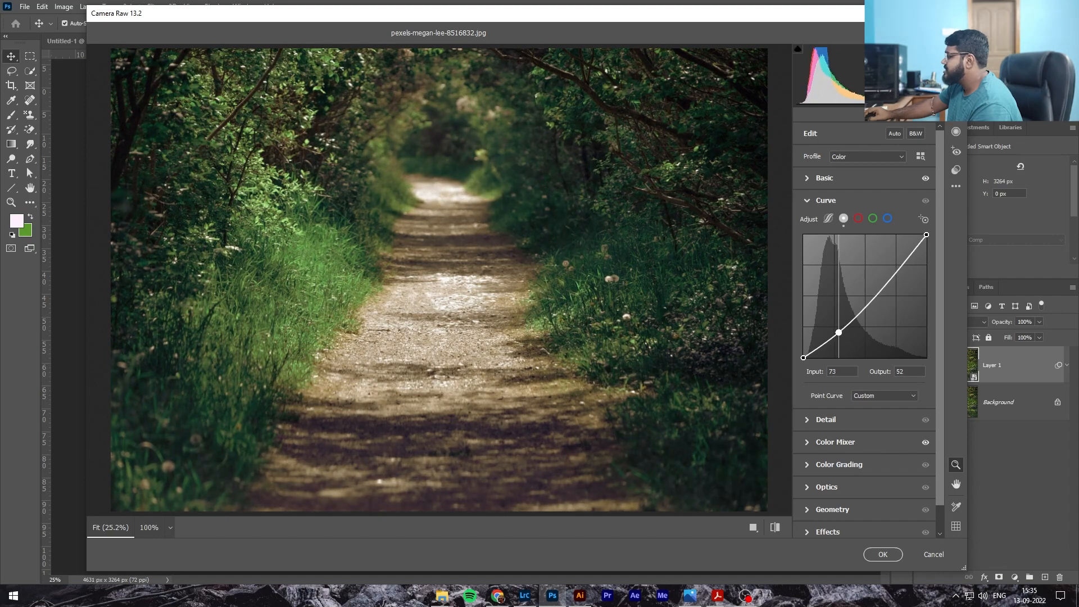
left_click_drag(803, 357, 899, 271)
left_click(863, 300)
left_click(839, 330)
key("ctrl+z")
key("ctrl+z")
key("ctrl+z")
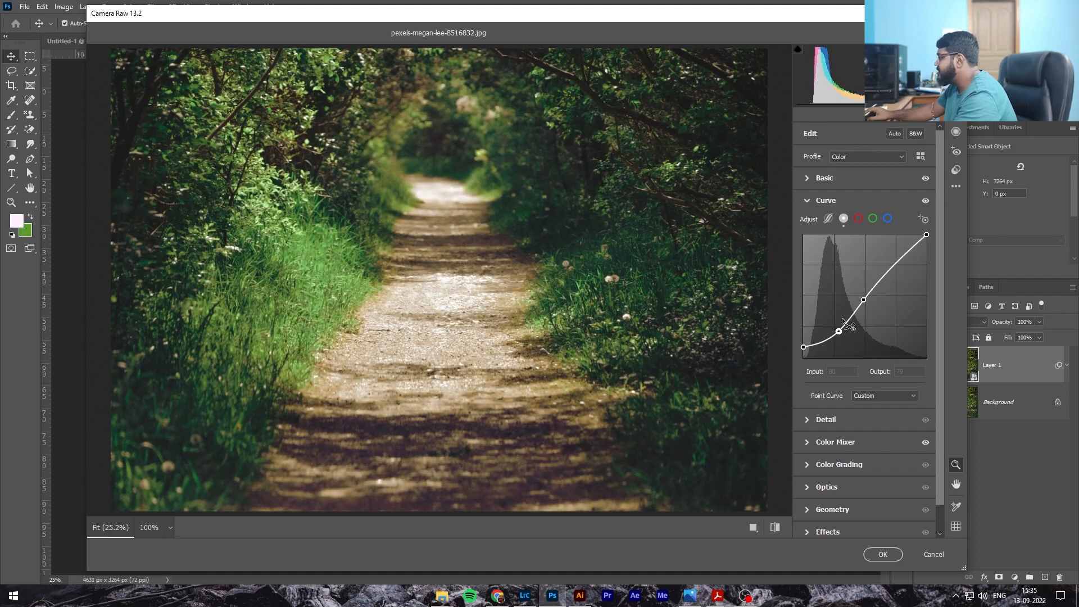
Refine the tone curve: lower the white point output to 211 and set points at 124/88 and 77/47
left_click_drag(804, 347, 839, 334)
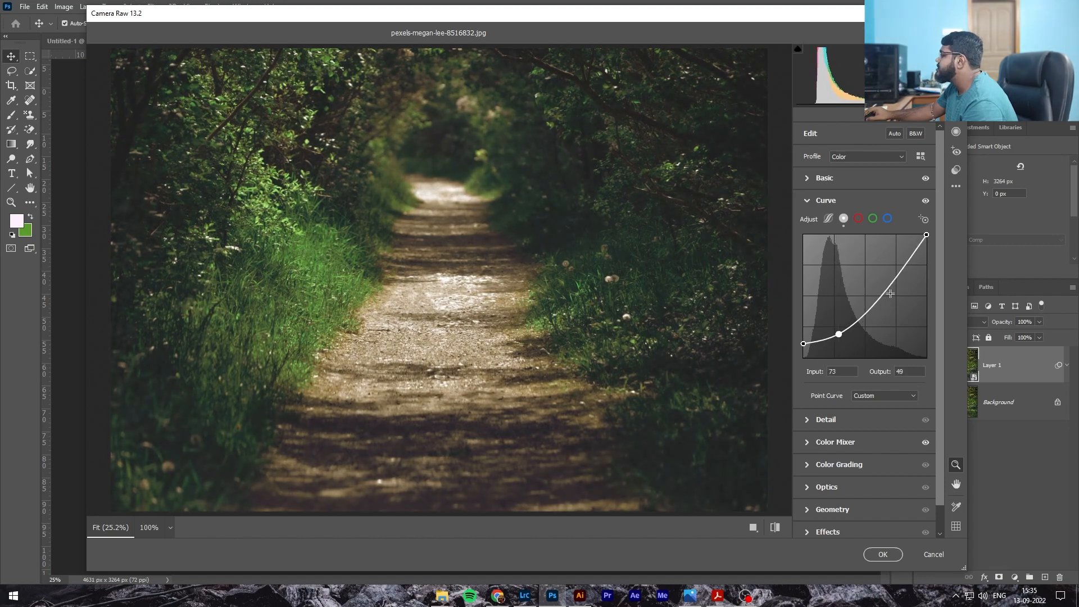
left_click_drag(928, 235, 927, 257)
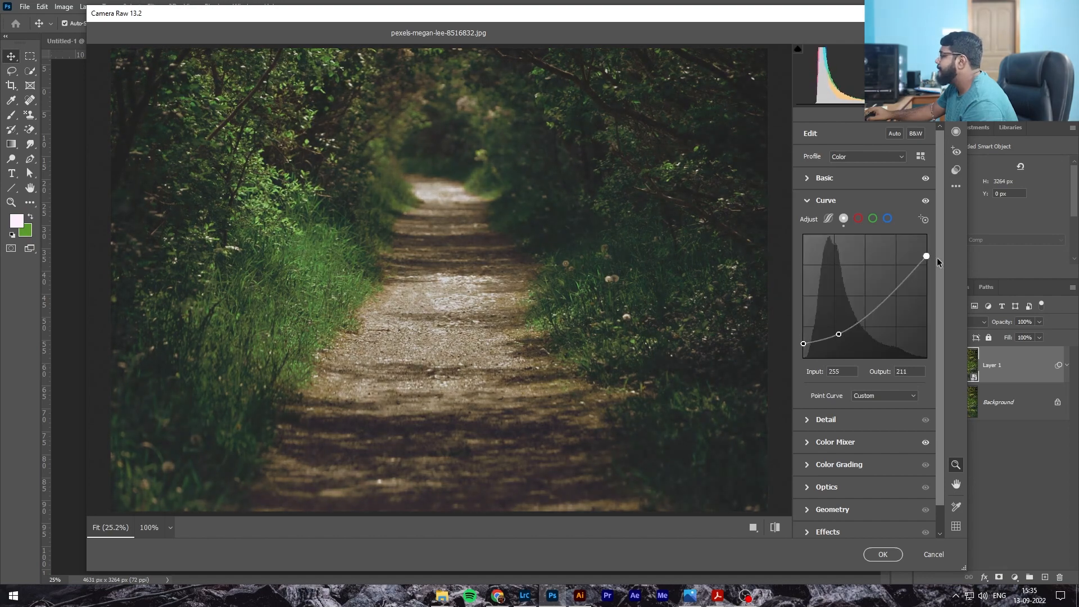
left_click_drag(870, 313, 860, 315)
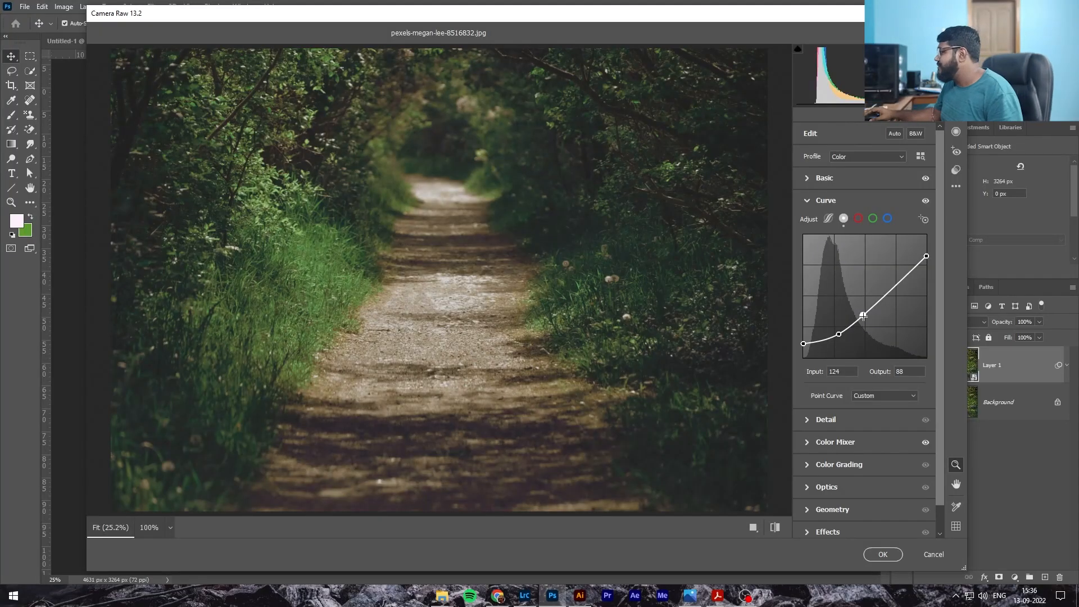
left_click_drag(803, 343, 841, 335)
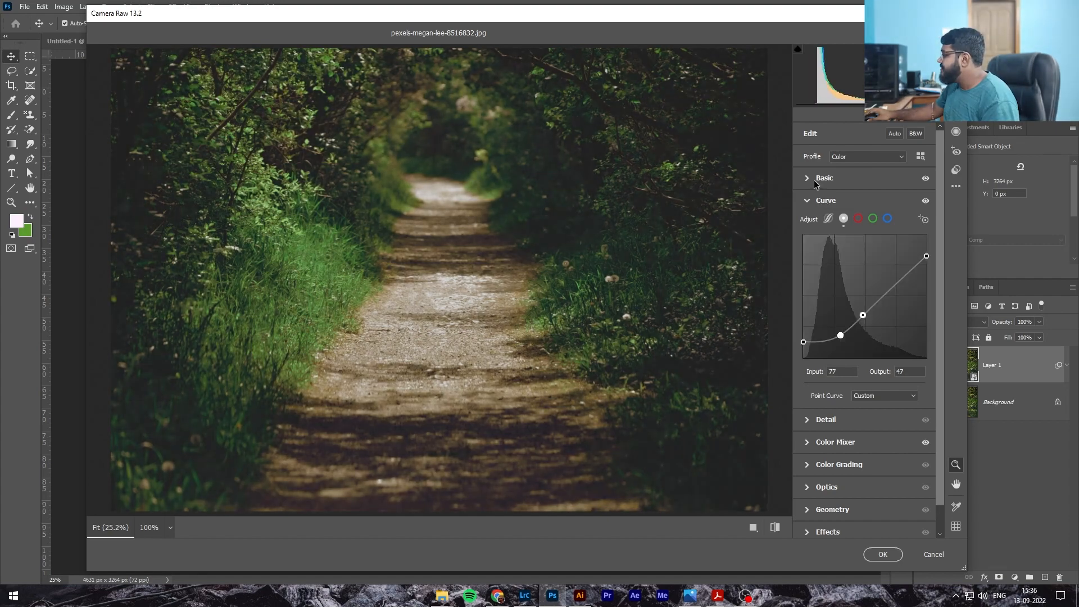
In Basic, set Highlights to +1, Saturation to -5, Vibrance to -19, Exposure to -0.45 and Contrast to -13
left_click(842, 200)
left_click(825, 178)
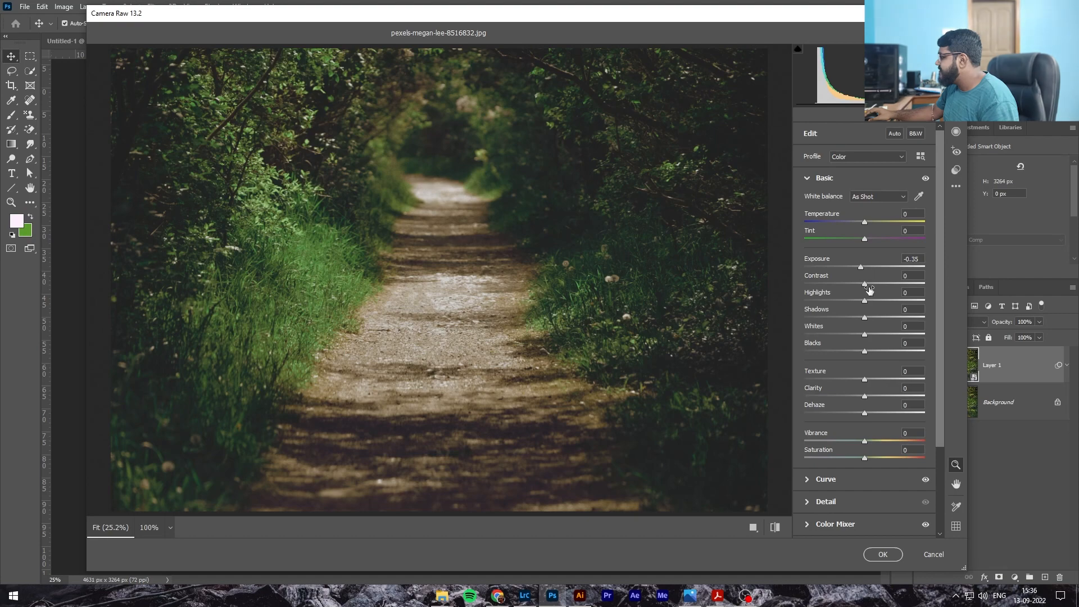
mouse_move(864, 302)
left_mouse_down()
mouse_move(852, 305)
mouse_move(867, 307)
left_mouse_up()
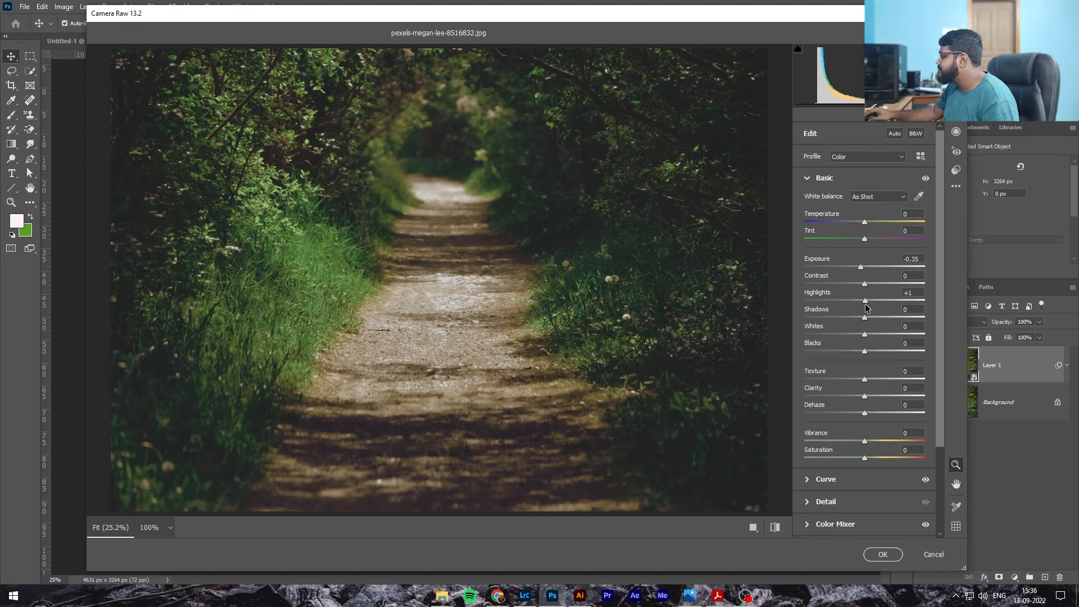
mouse_move(869, 441)
left_mouse_down()
mouse_move(851, 446)
mouse_move(858, 458)
left_mouse_up()
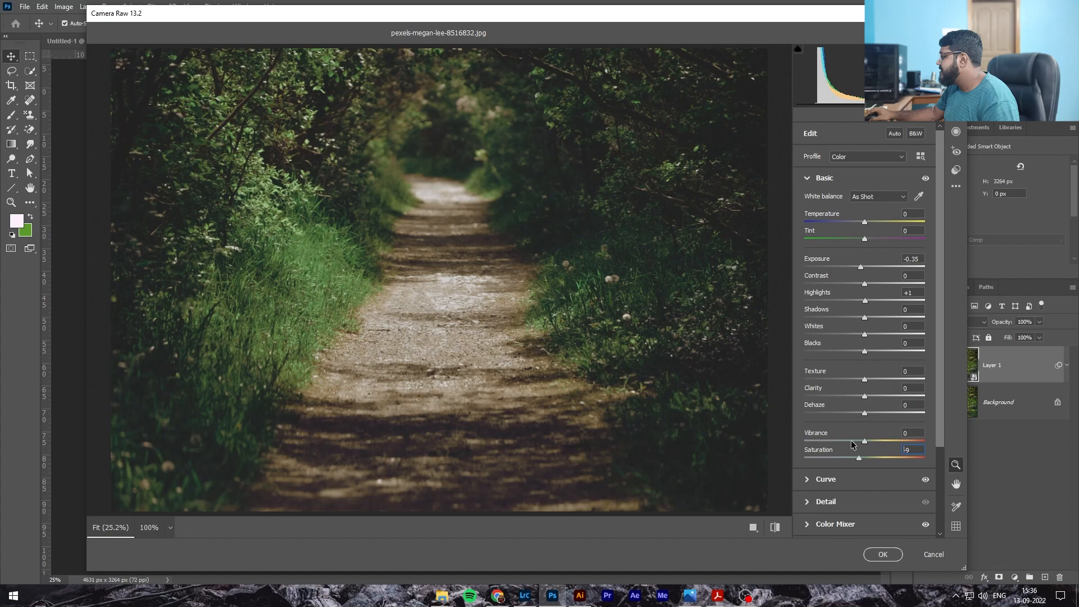
left_click_drag(864, 441, 856, 441)
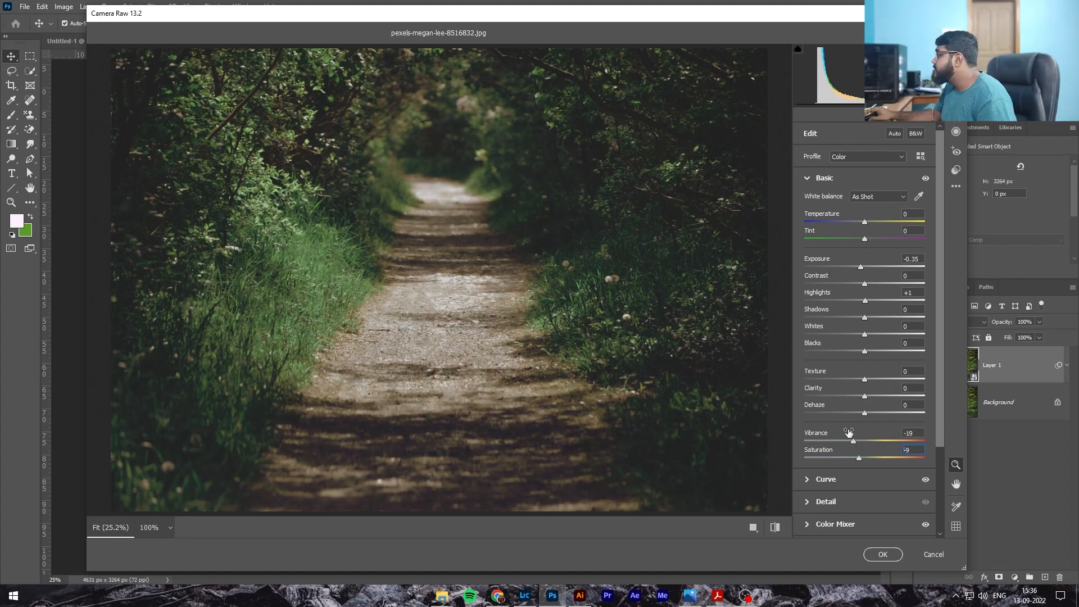
mouse_move(863, 268)
left_mouse_down()
mouse_move(866, 285)
mouse_move(857, 284)
left_mouse_up()
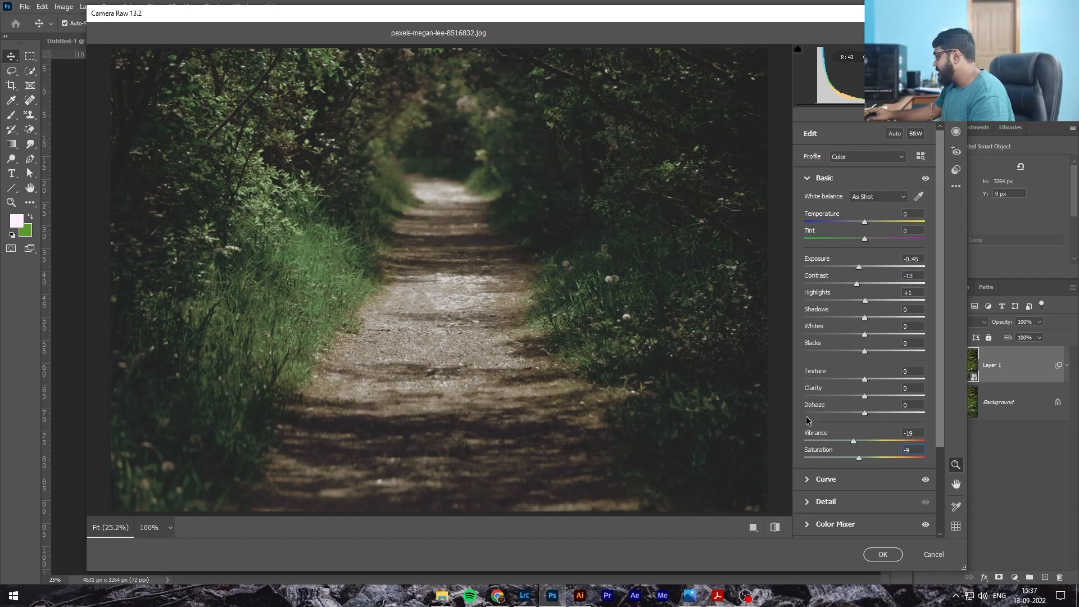
Set Texture to +15, Clarity to +37 and Dehaze to +11, then add a -5 vignette in Effects
mouse_move(880, 396)
left_mouse_down()
mouse_move(906, 397)
mouse_move(871, 404)
left_mouse_up()
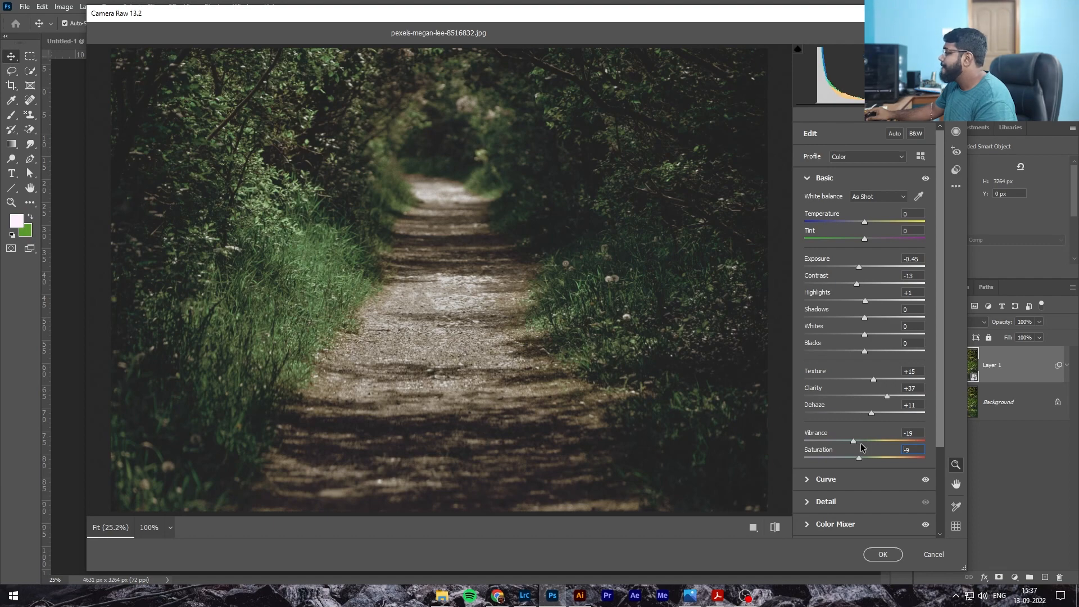
scroll(829, 420, "down", 3)
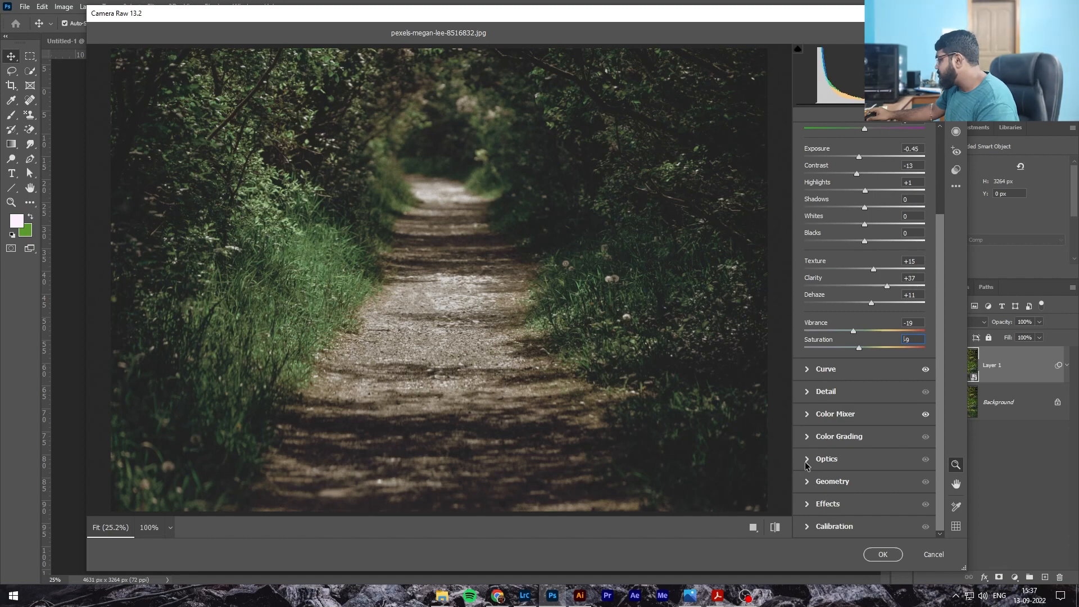
left_click(824, 502)
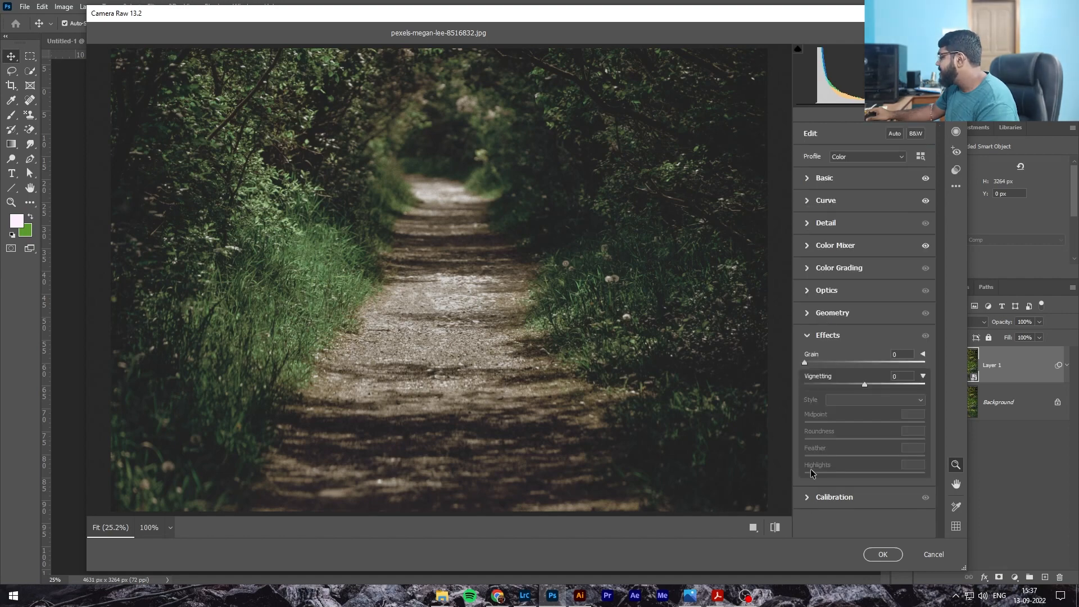
mouse_move(865, 387)
left_mouse_down()
mouse_move(814, 389)
mouse_move(903, 385)
mouse_move(849, 387)
mouse_move(861, 387)
left_mouse_up()
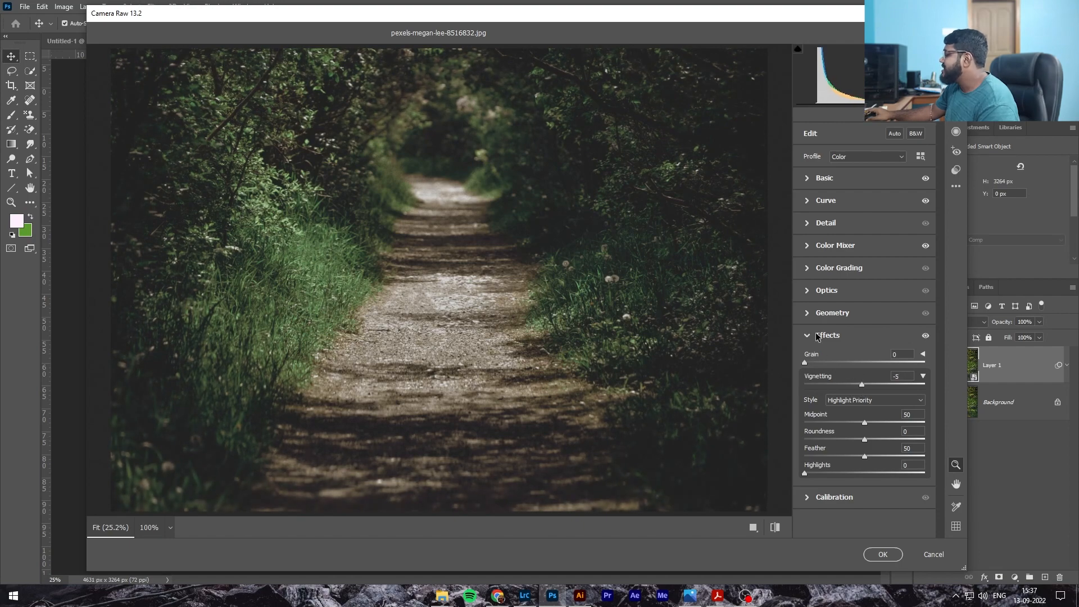
In Basic, set Contrast to -35, Whites to -9 and Blacks to +30
left_click(802, 184)
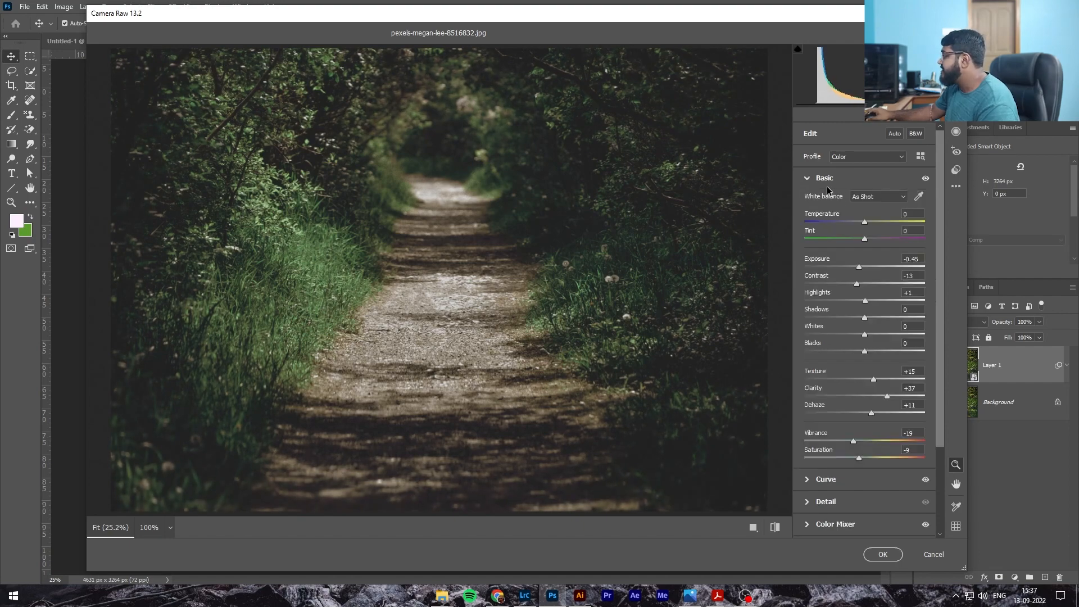
left_click_drag(857, 284, 863, 283)
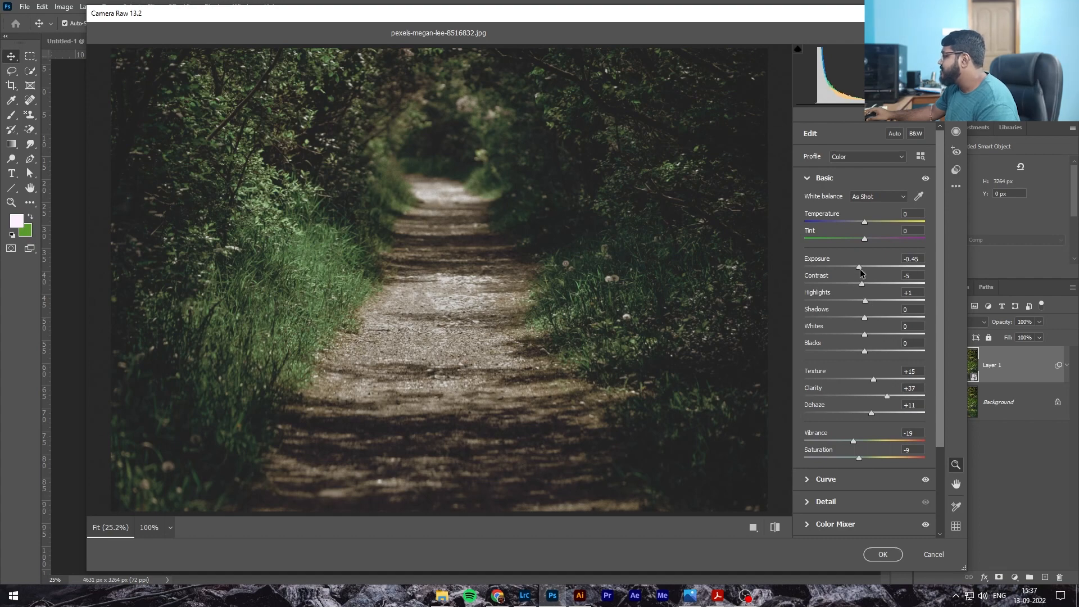
mouse_move(865, 352)
left_mouse_down()
mouse_move(879, 351)
mouse_move(855, 352)
mouse_move(888, 351)
mouse_move(848, 351)
mouse_move(882, 349)
mouse_move(845, 338)
mouse_move(875, 336)
mouse_move(848, 337)
mouse_move(873, 338)
mouse_move(859, 336)
left_mouse_up()
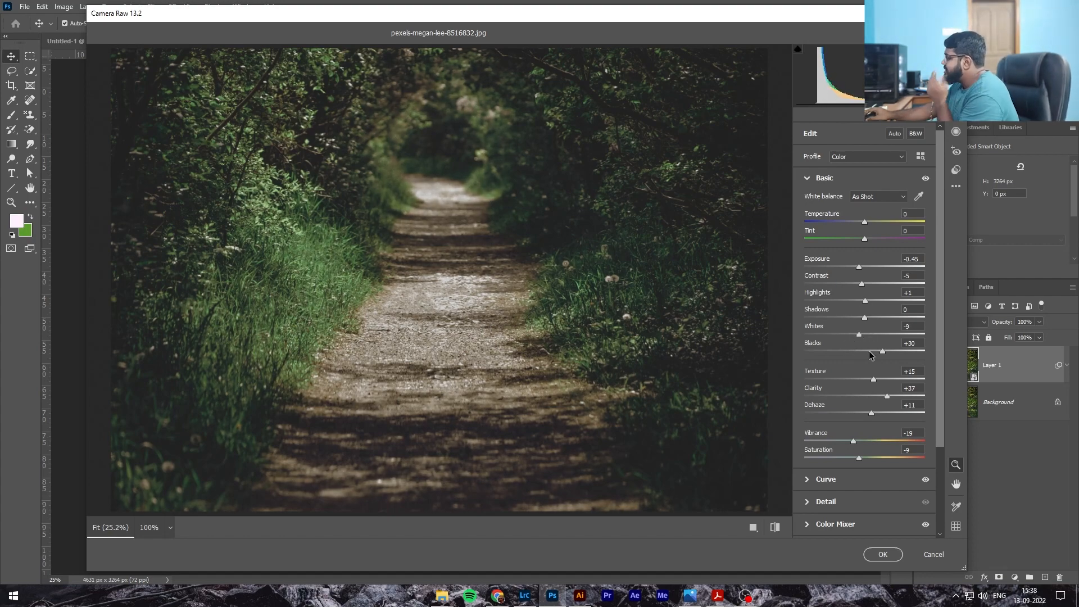
left_click_drag(862, 283, 841, 287)
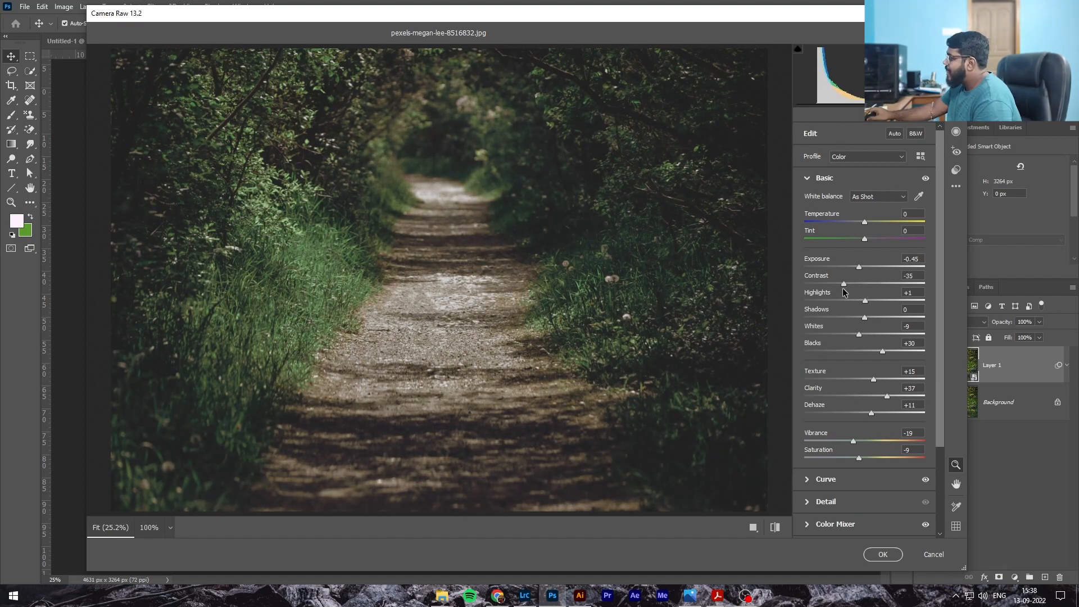
Apply the Camera Raw Filter and toggle Layer 1's visibility off and on to compare before and after
left_click(883, 555)
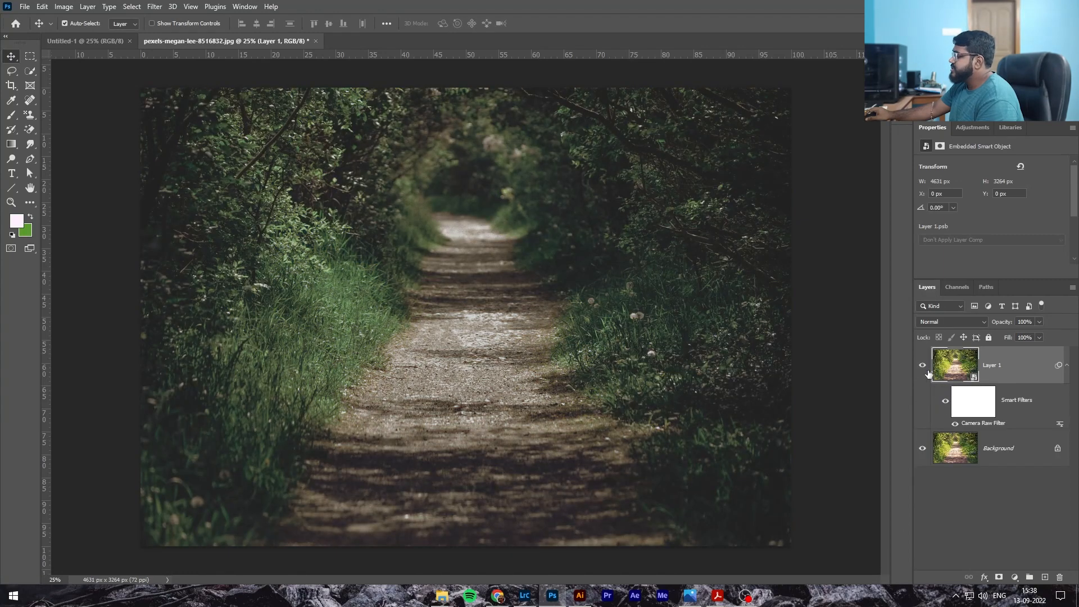
left_click(923, 367)
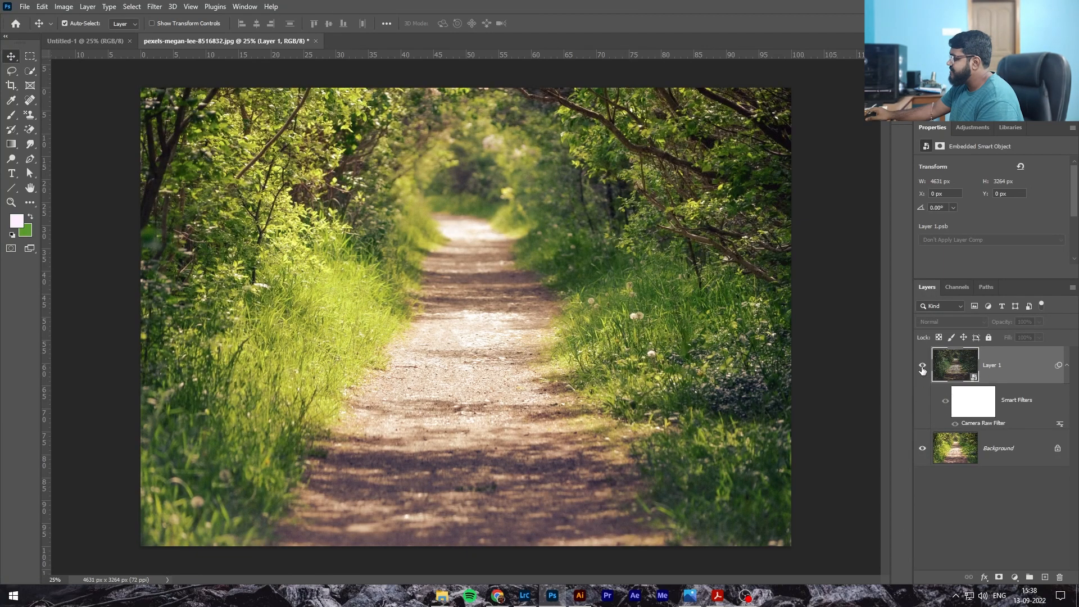
left_click(922, 367)
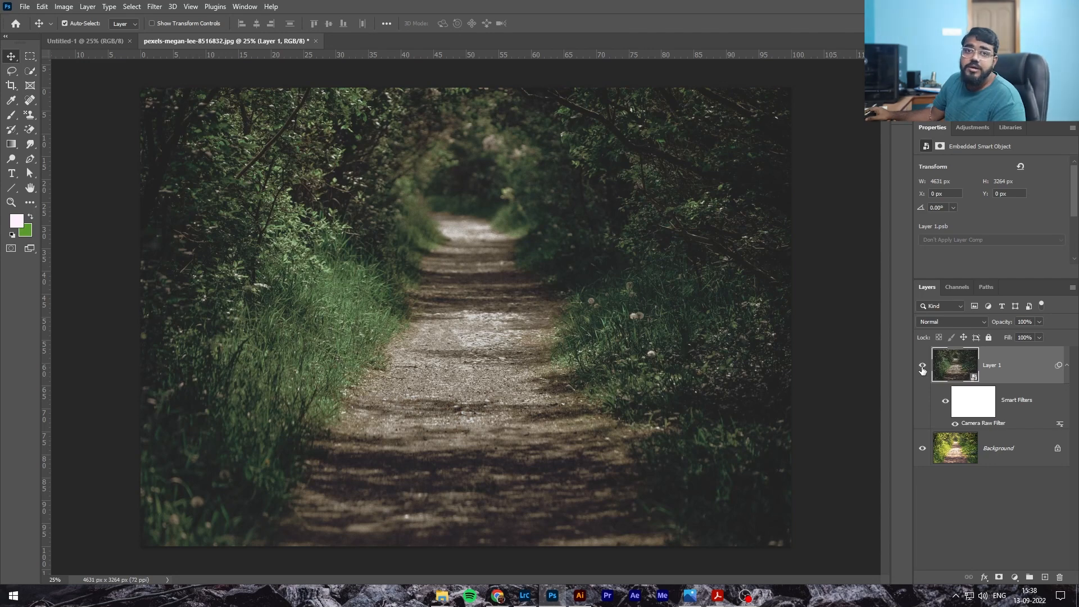
Reopen the Camera Raw Filter and, in Color Mixer, try the Greens hue at -64 before returning it to +100
double_click(979, 421)
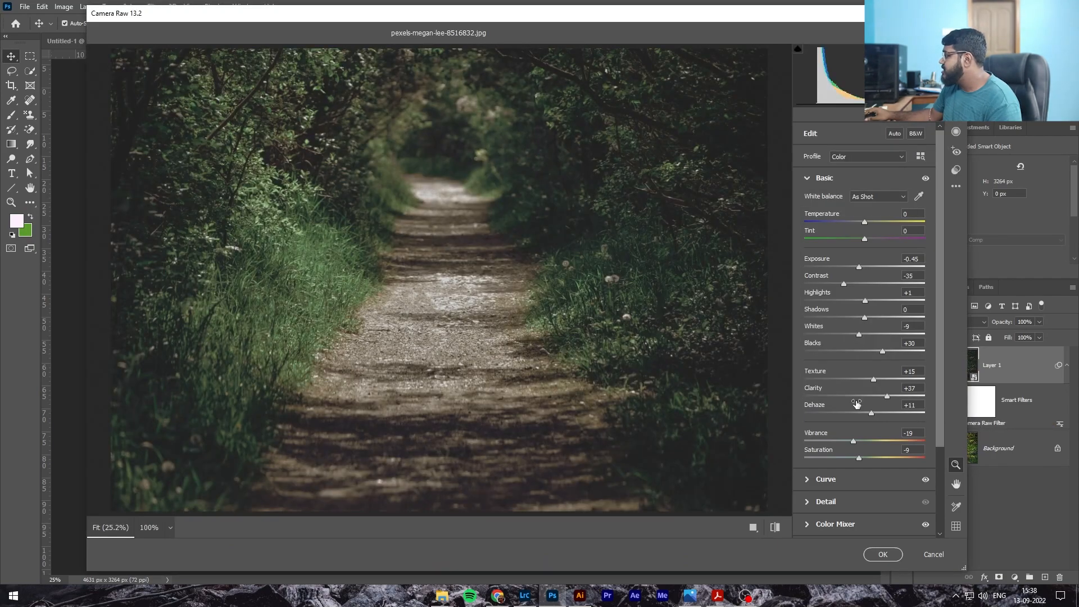
left_click(808, 178)
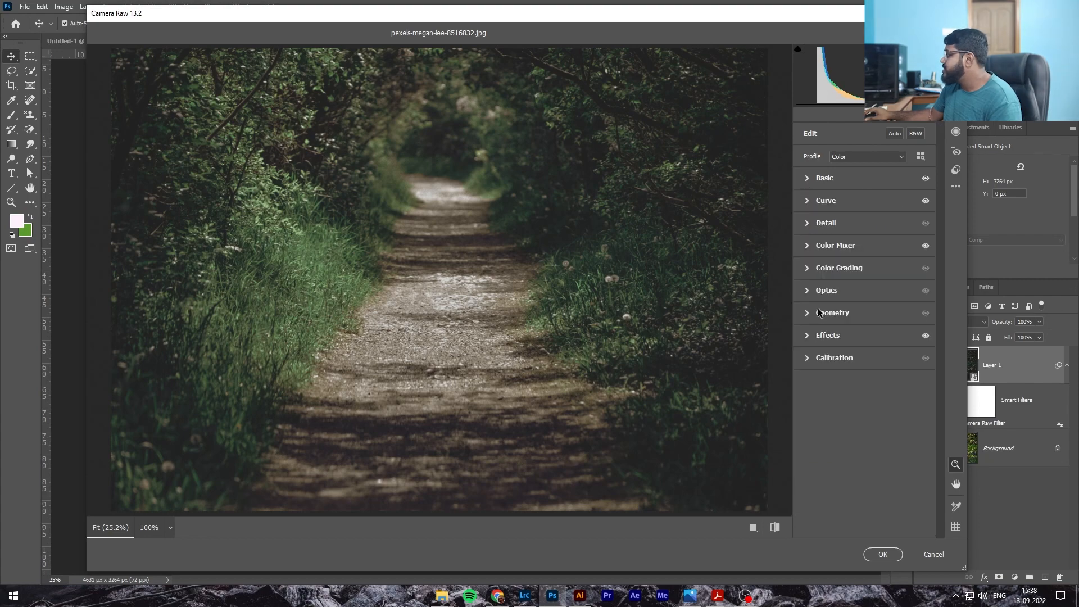
left_click(806, 246)
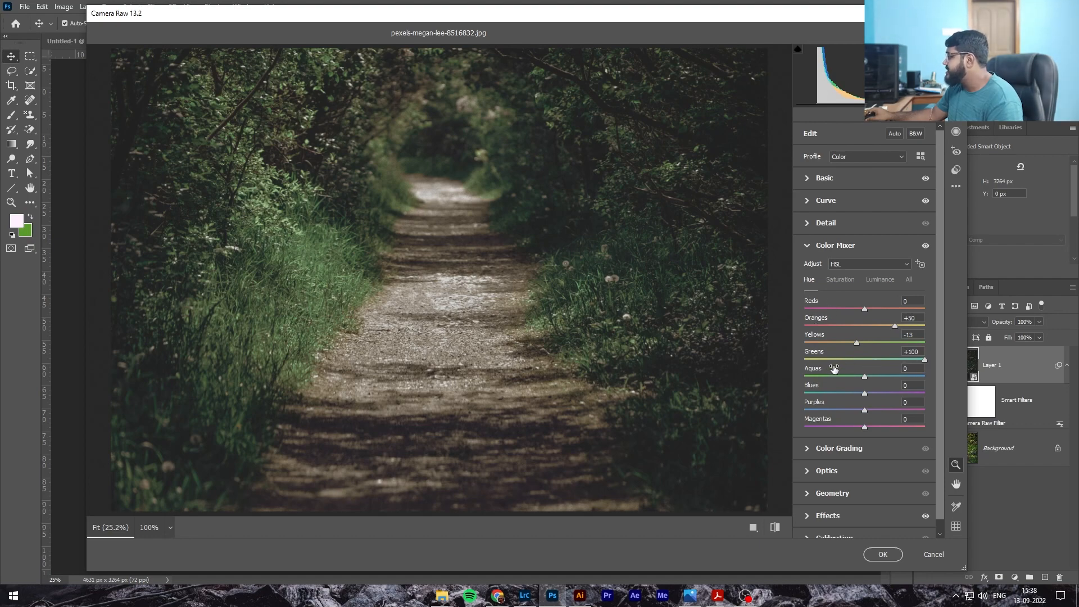
left_click_drag(923, 360, 826, 363)
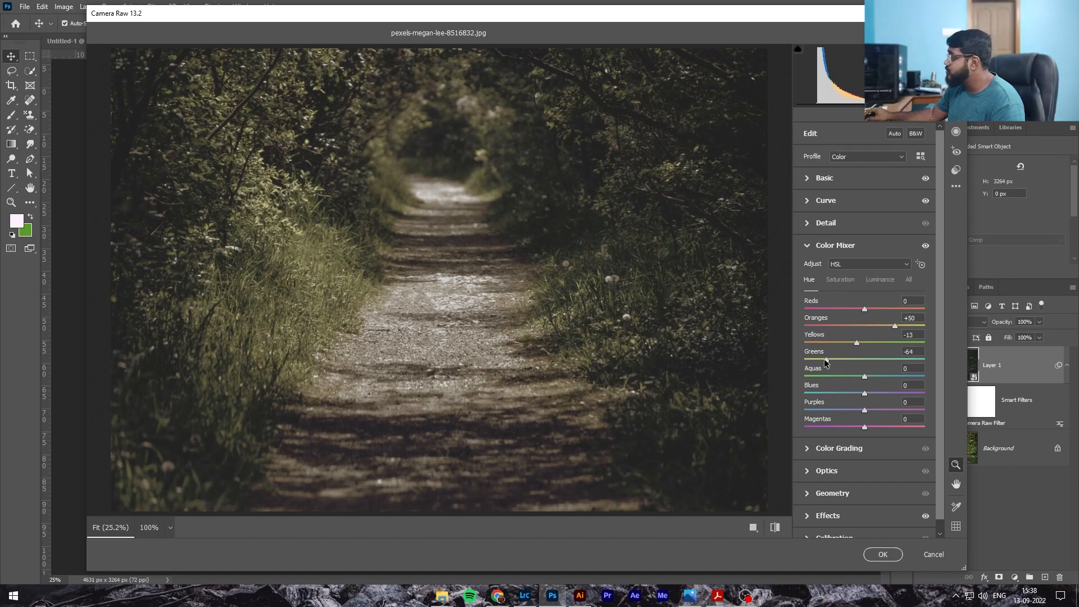
left_click_drag(825, 361, 893, 360)
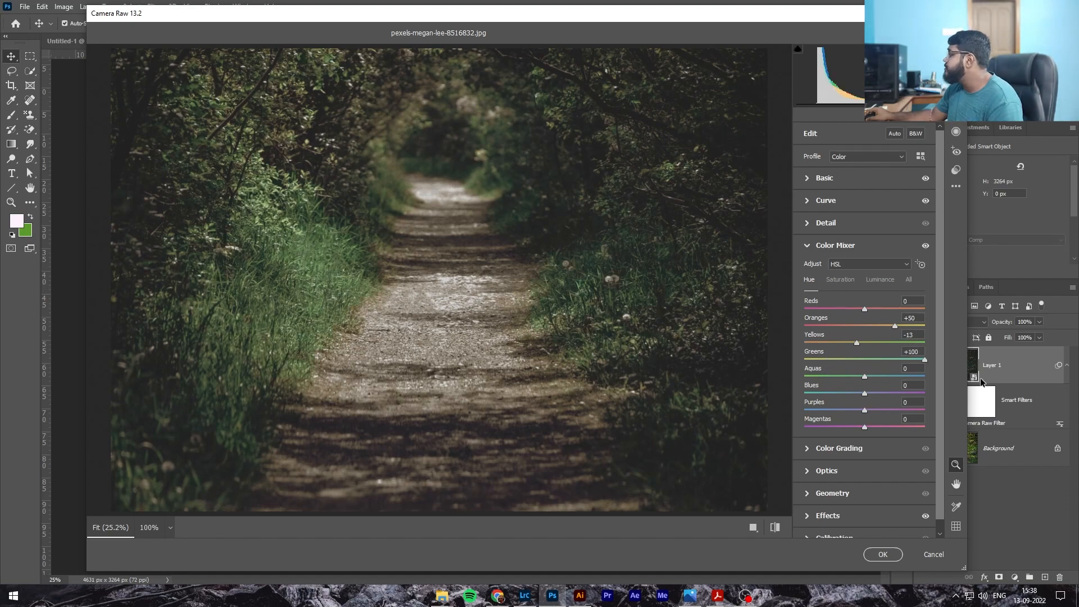
left_click_drag(961, 380, 1007, 380)
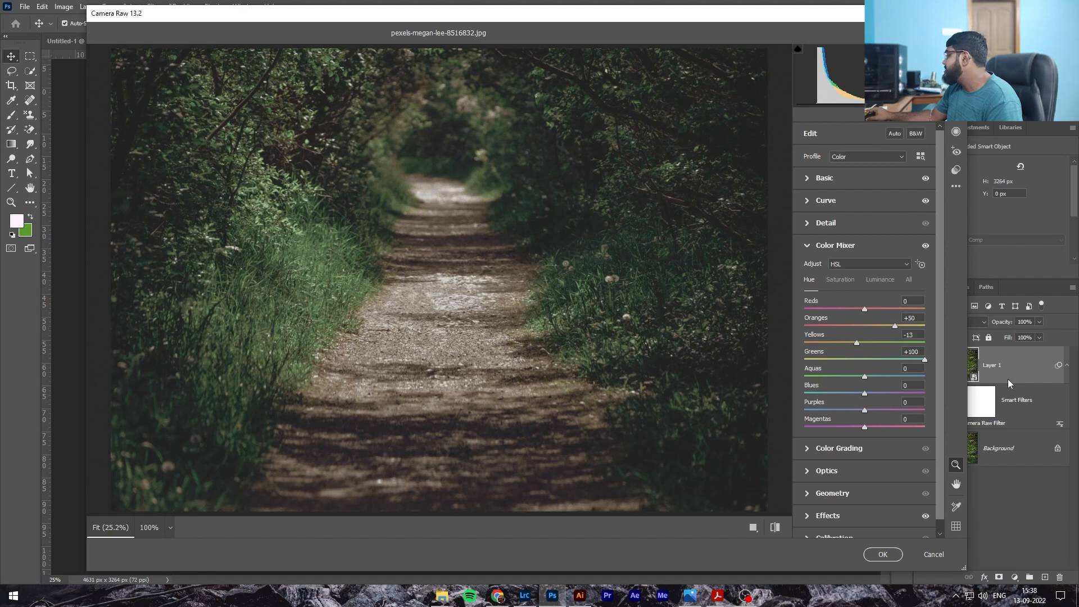
left_click_drag(924, 361, 953, 359)
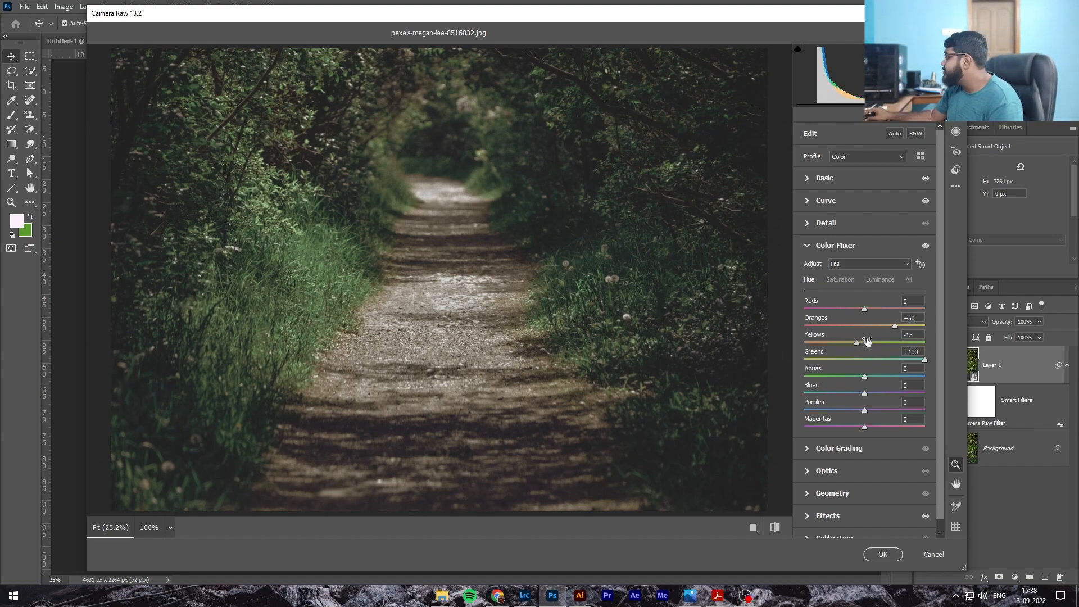
Set the Yellows hue to 0 after trying -79 and +100, and set the Oranges hue to +36
mouse_move(839, 344)
left_mouse_down()
mouse_move(864, 345)
mouse_move(851, 345)
left_mouse_up()
left_click_drag(777, 339, 836, 342)
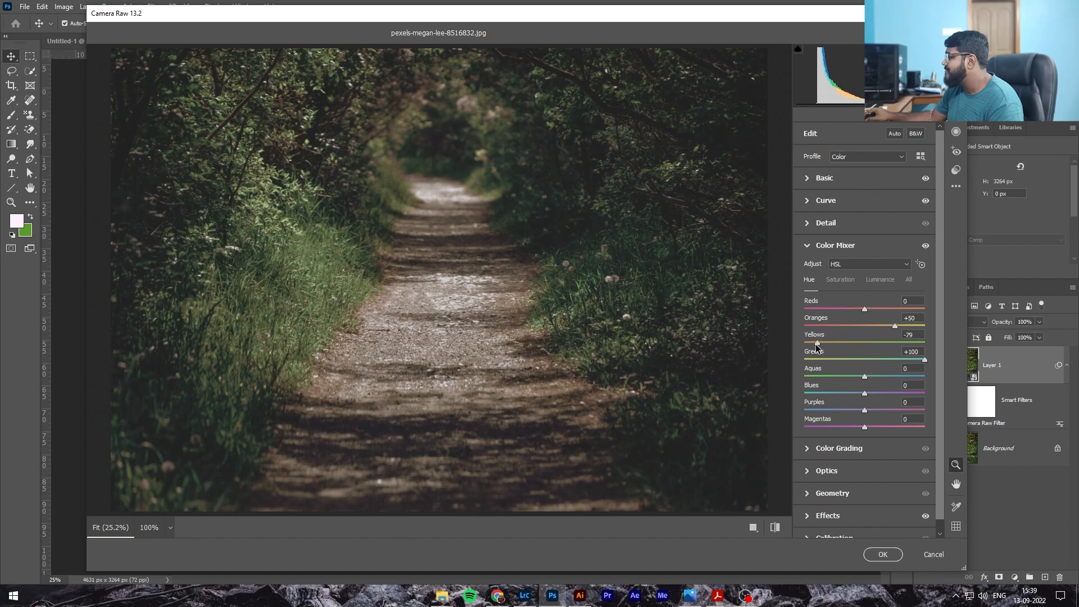
left_click_drag(903, 345, 929, 348)
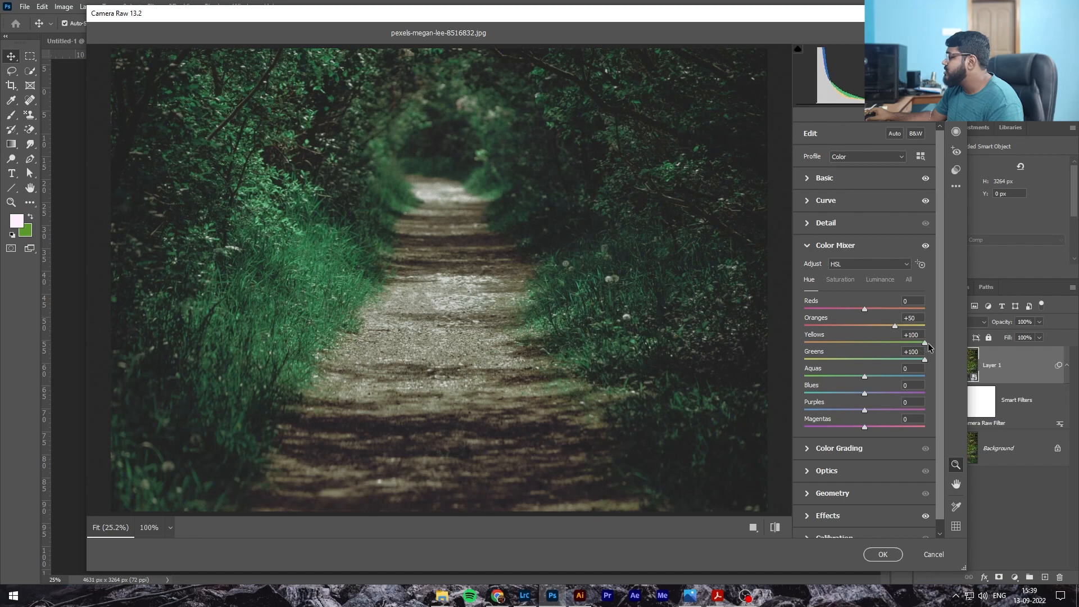
left_click_drag(912, 343, 861, 345)
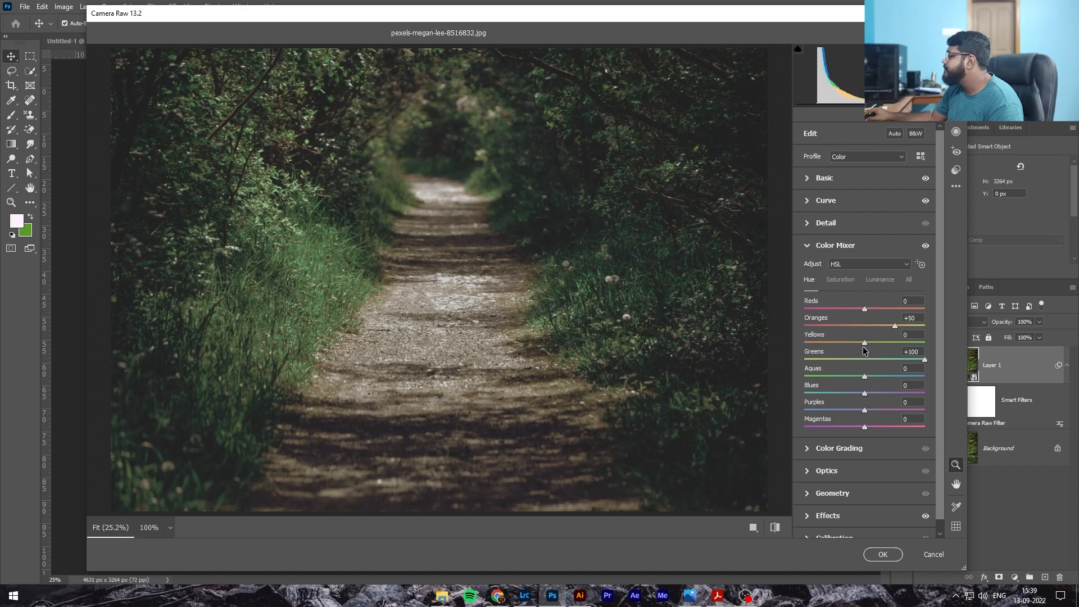
mouse_move(895, 326)
left_mouse_down()
mouse_move(780, 327)
mouse_move(895, 335)
mouse_move(886, 336)
left_mouse_up()
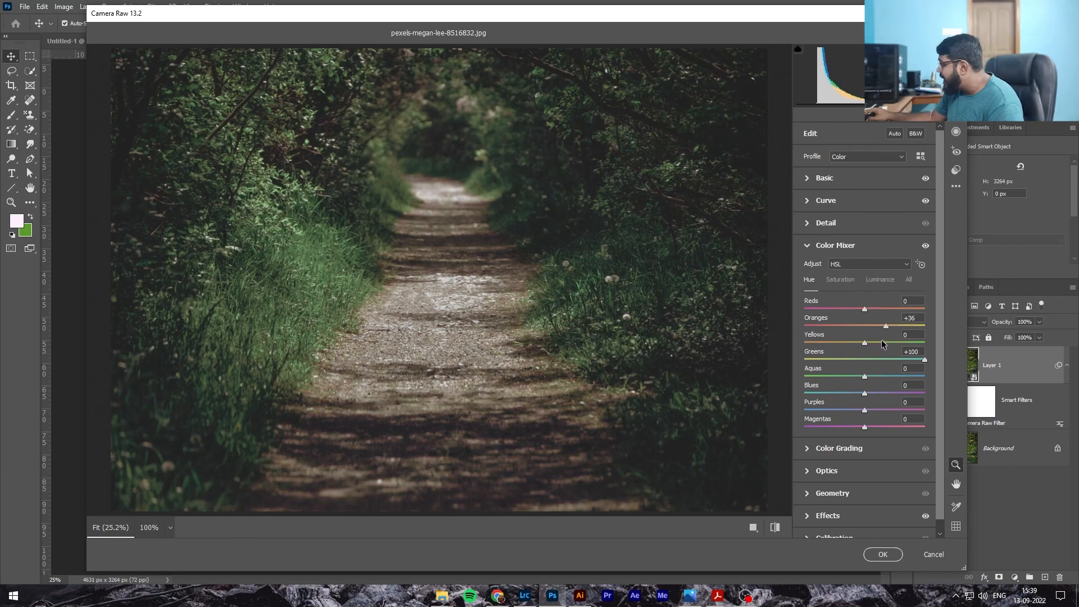
In the HSL Luminance sliders, set Aquas to -20 and Greens to -35
left_click(843, 282)
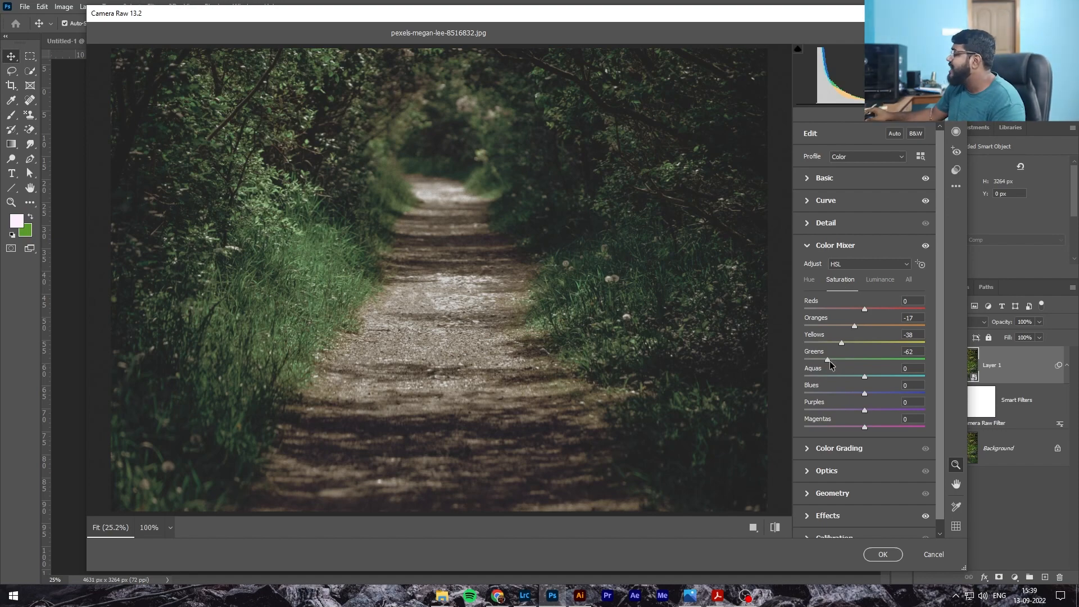
left_click(883, 281)
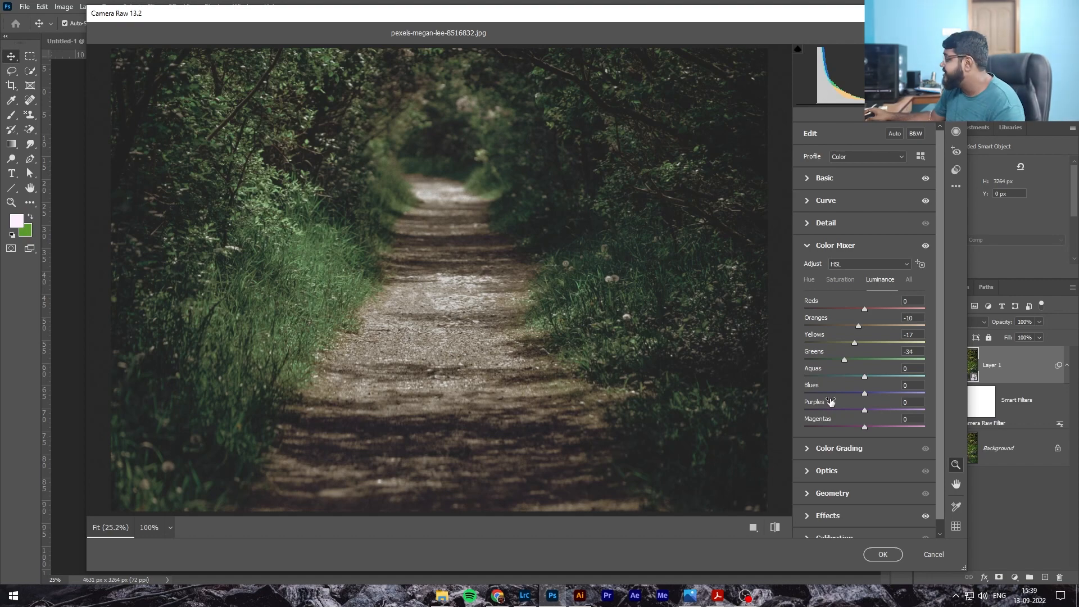
left_click_drag(845, 360, 846, 391)
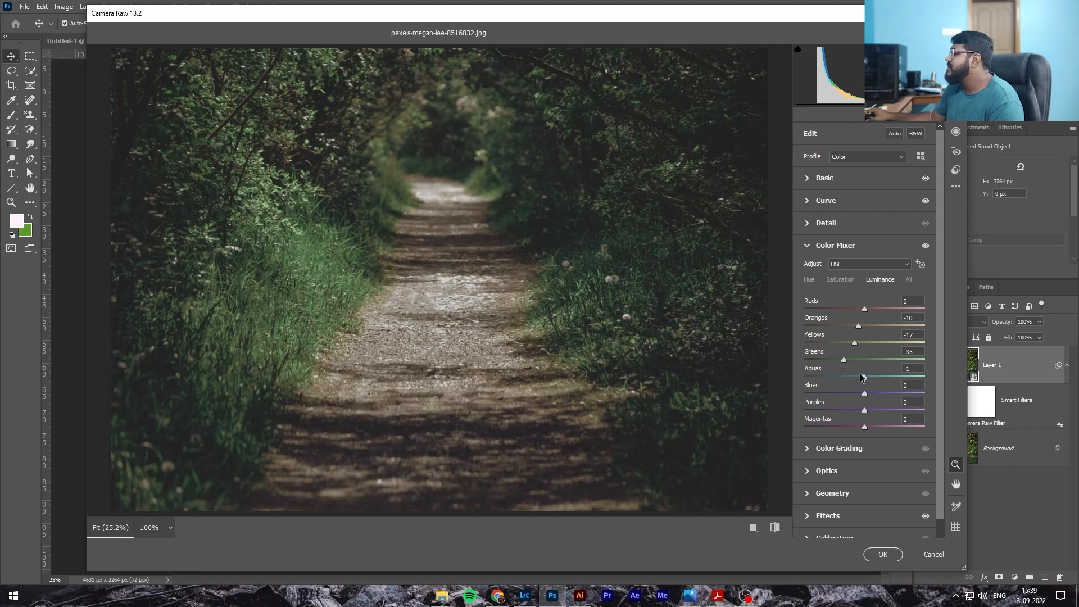
Deepen the Effects vignetting to -21 and apply the filter
left_click(810, 185)
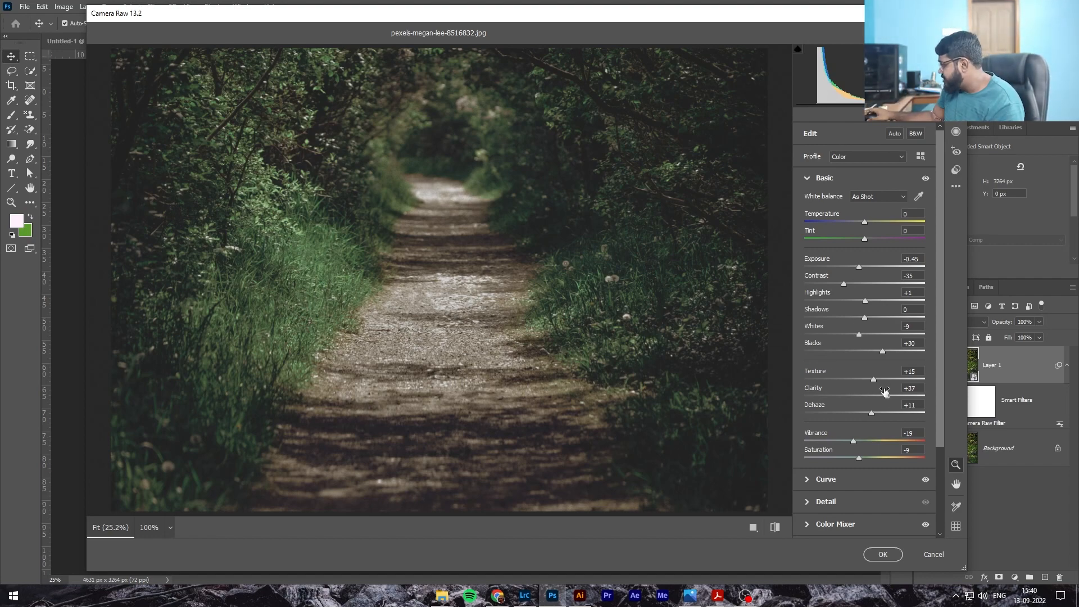
scroll(829, 394, "down", 4)
left_click(811, 505)
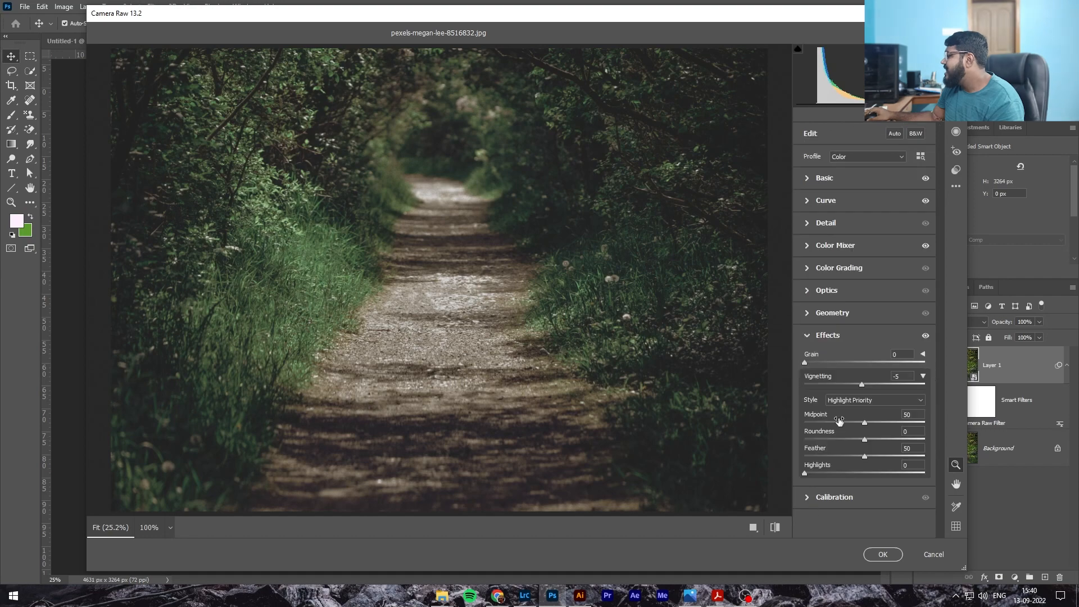
mouse_move(862, 384)
left_mouse_down()
mouse_move(824, 386)
mouse_move(894, 387)
mouse_move(849, 392)
left_mouse_up()
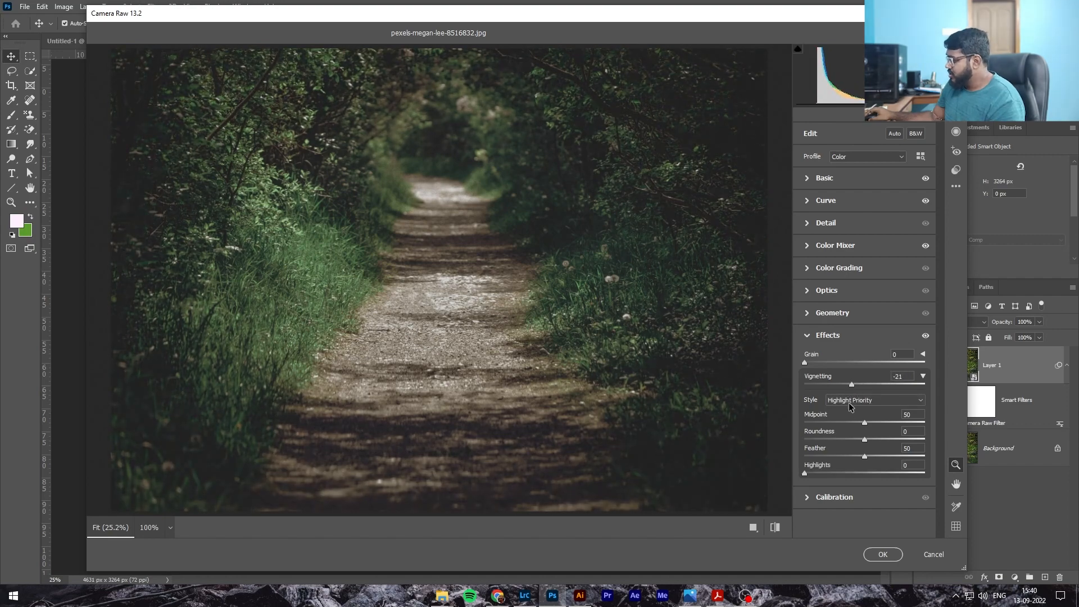
left_click(884, 555)
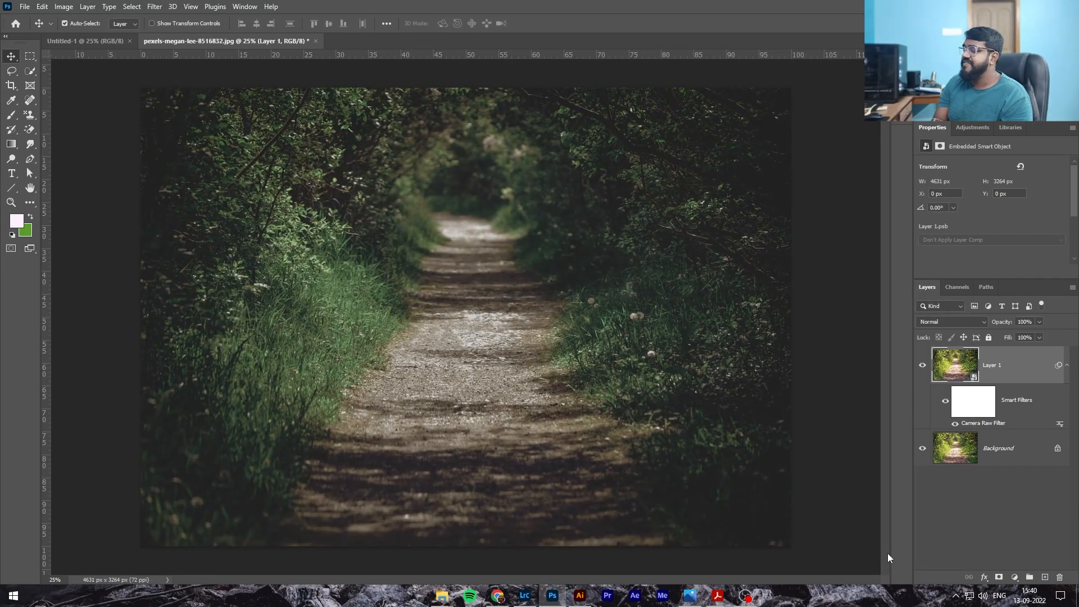